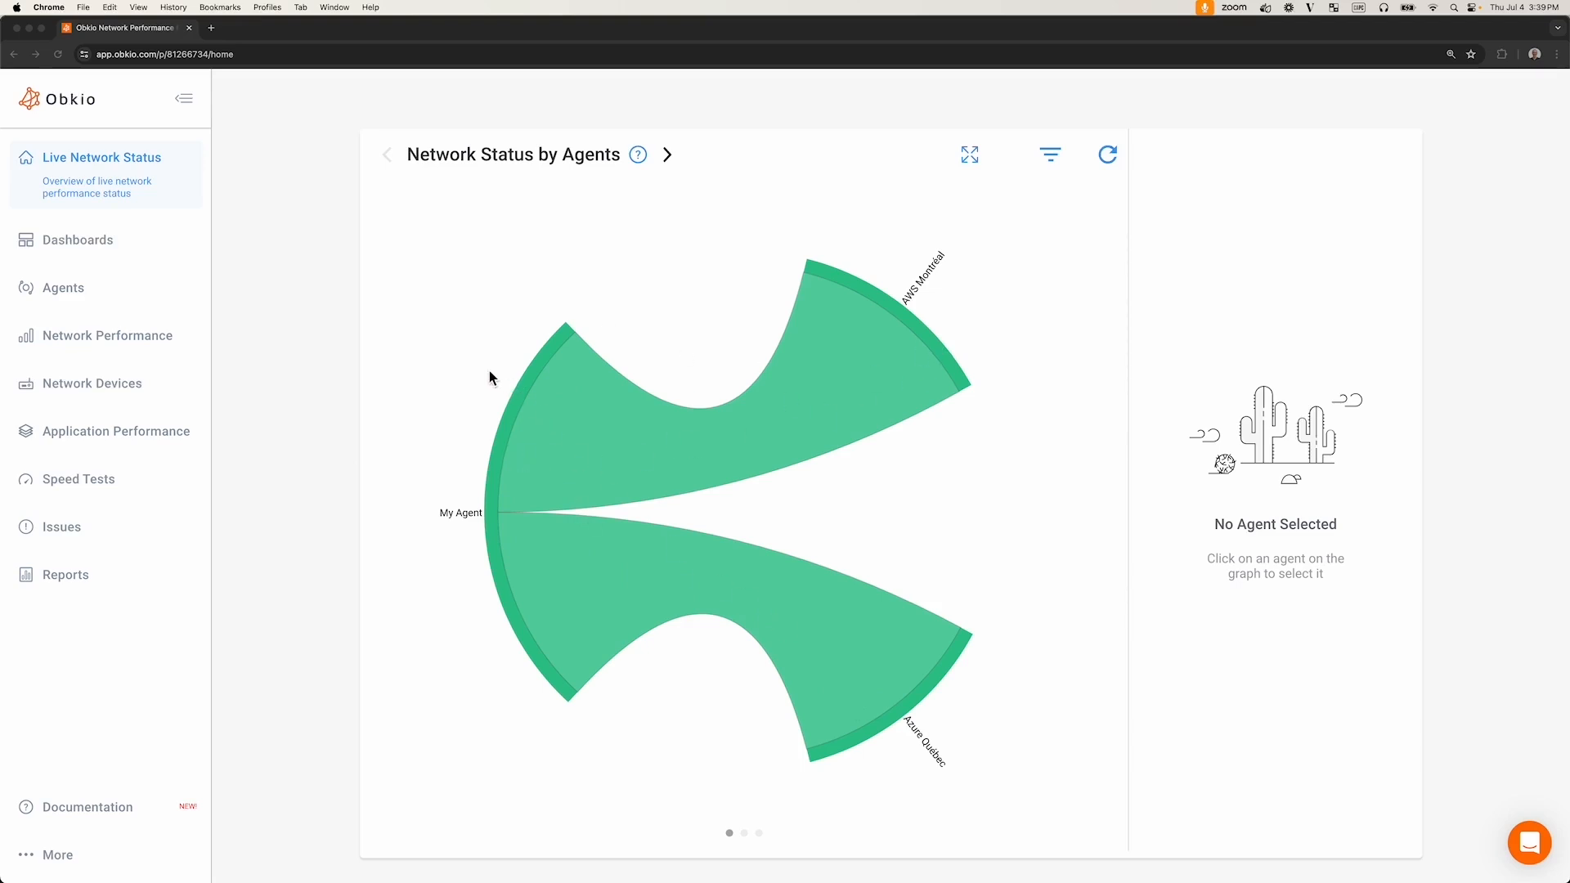
- Select each agent on the network status chord graph to inspect its monitoring sessions
{"action": "left_click", "coordinate": [928, 703]}
{"action": "left_click", "coordinate": [926, 706]}
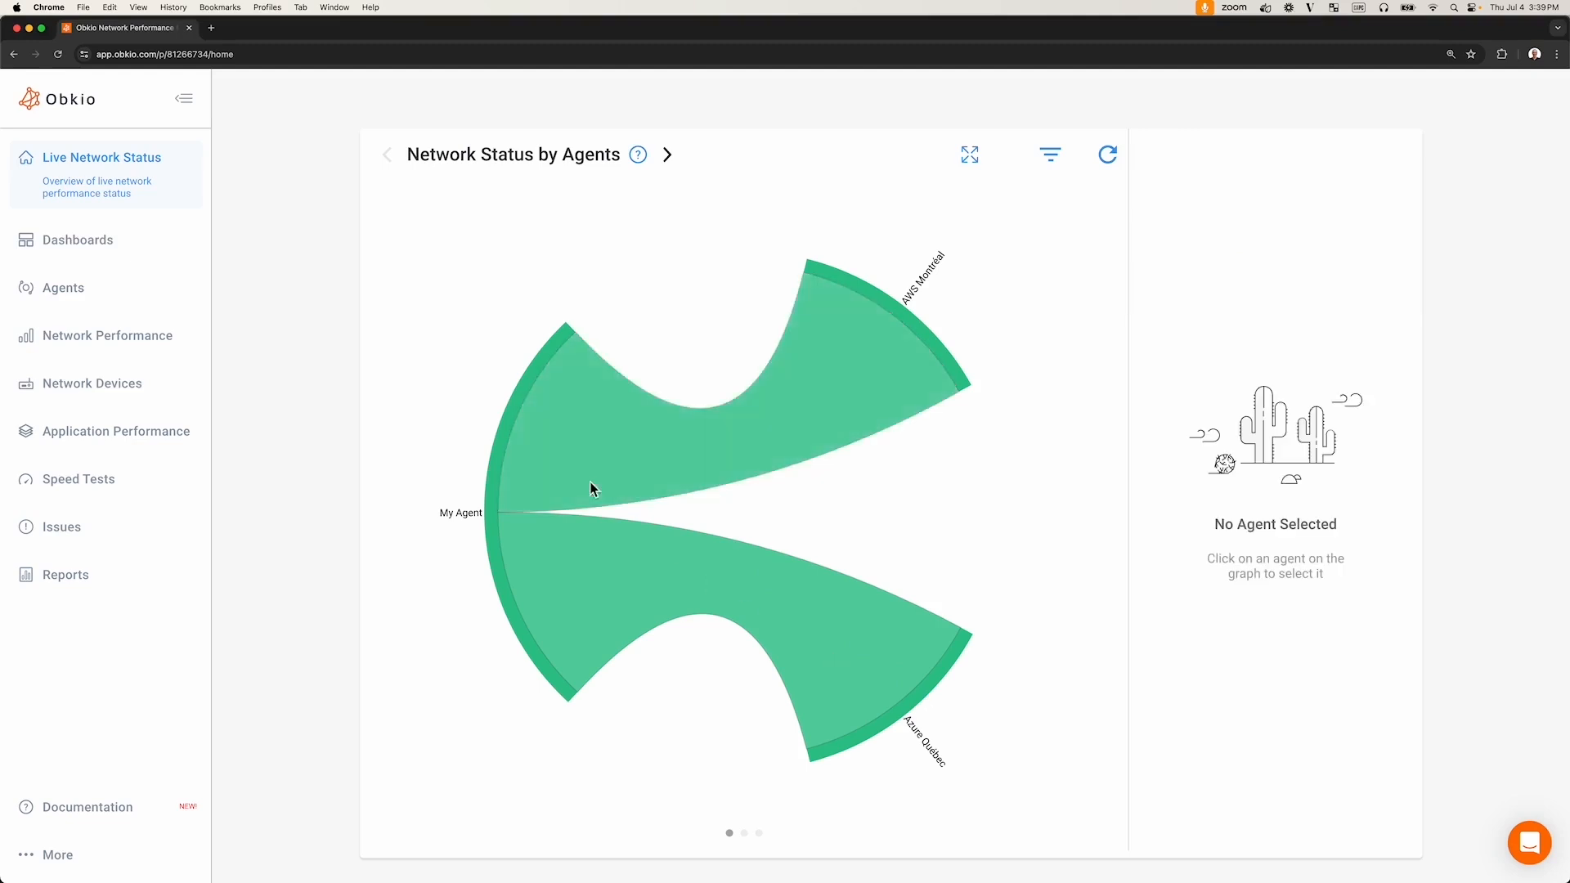
{"action": "left_click", "coordinate": [916, 710]}
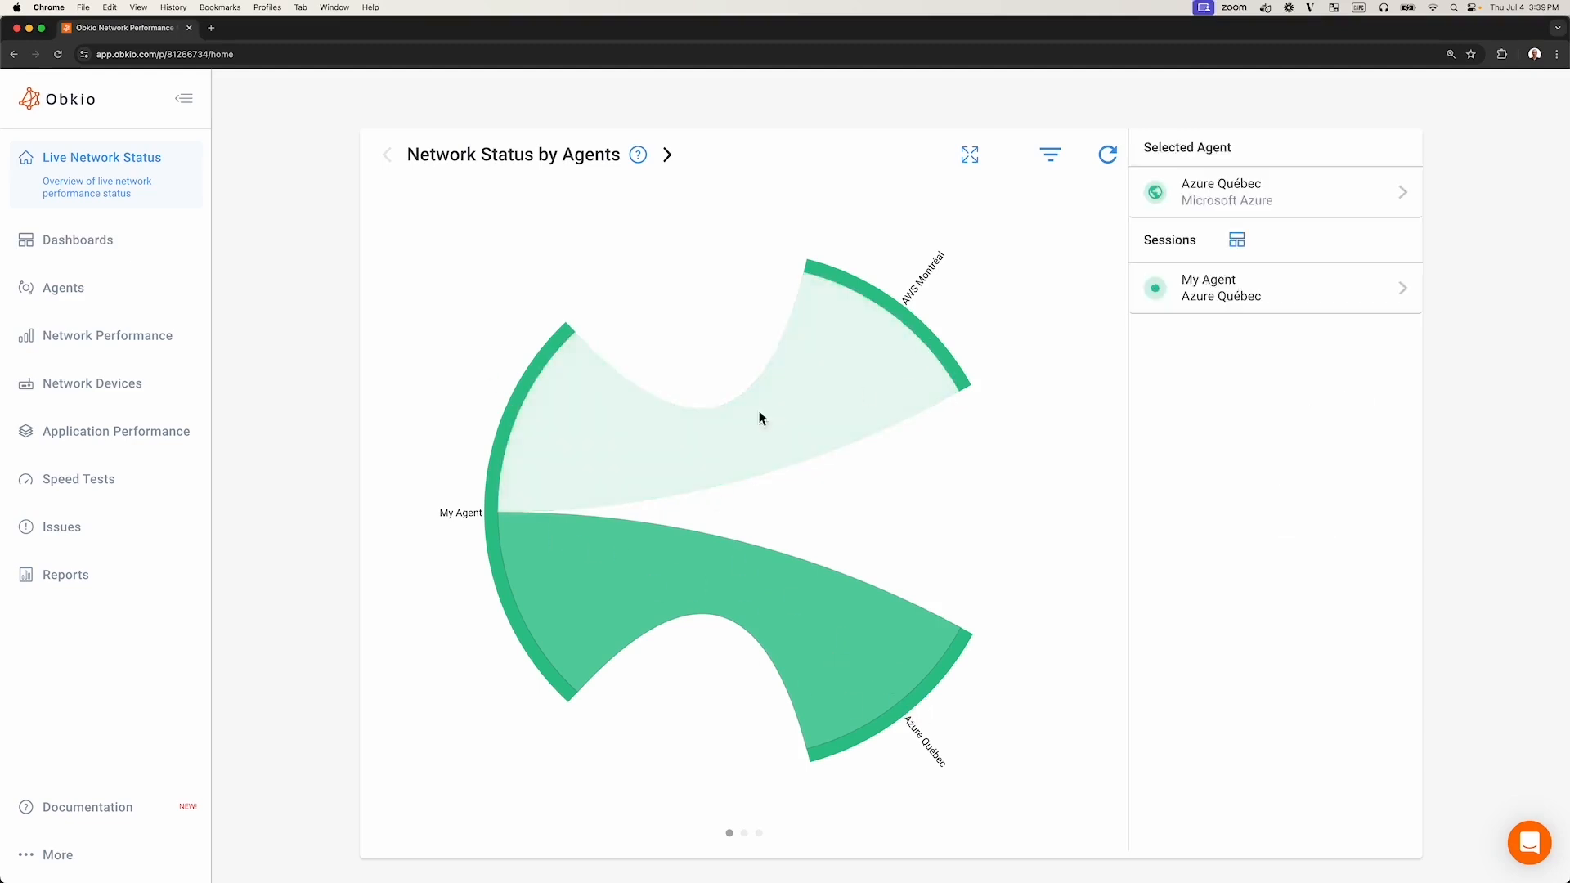
{"action": "left_click", "coordinate": [494, 537]}
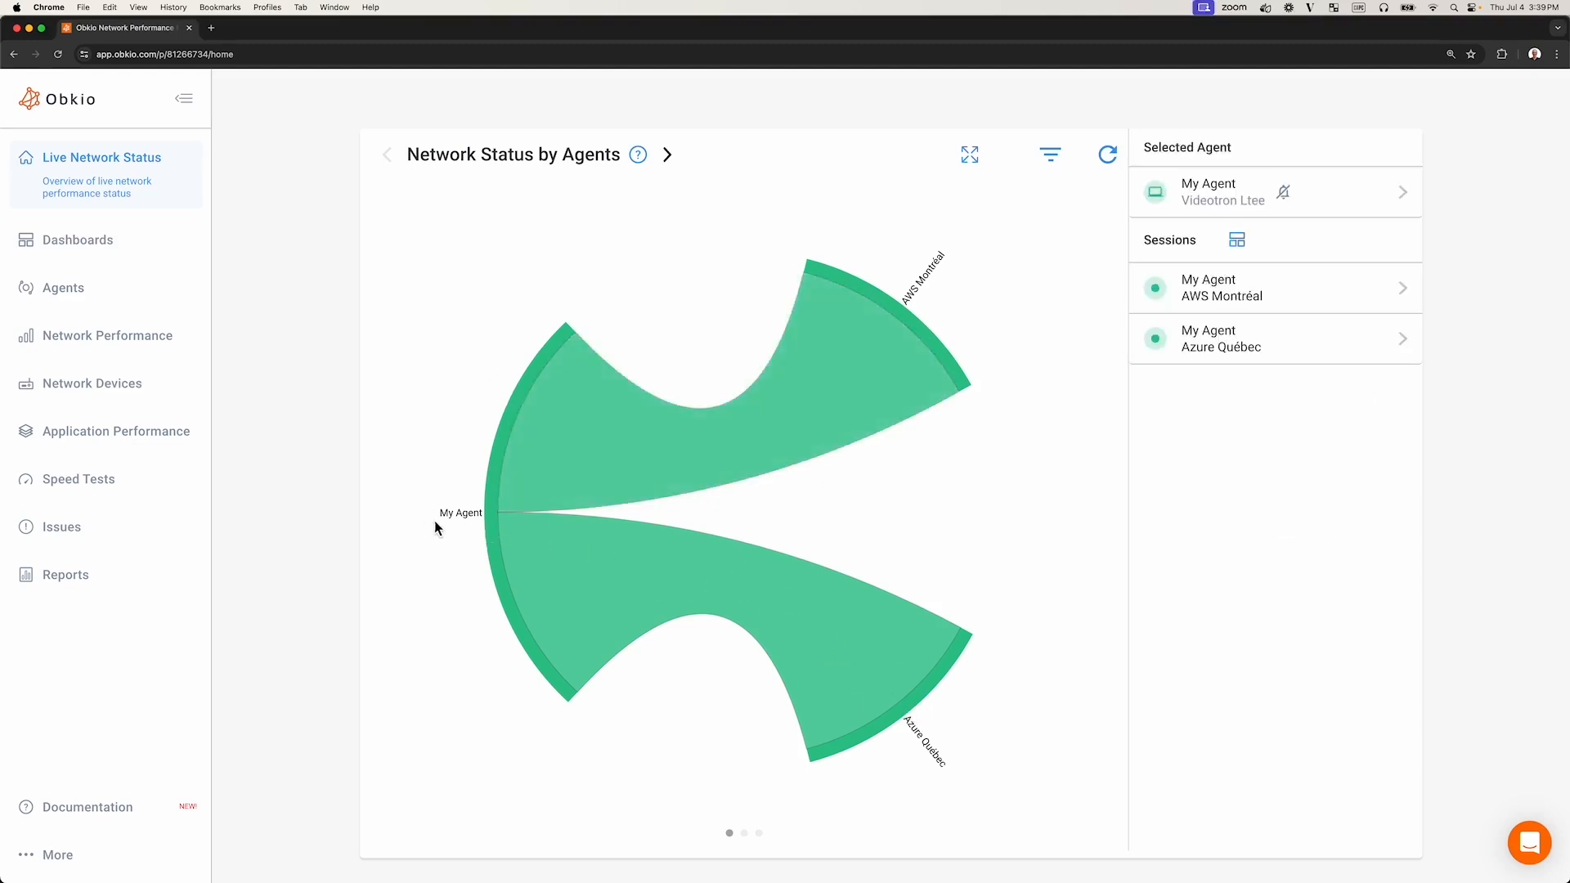
{"action": "left_click", "coordinate": [927, 331]}
{"action": "left_click", "coordinate": [929, 761]}
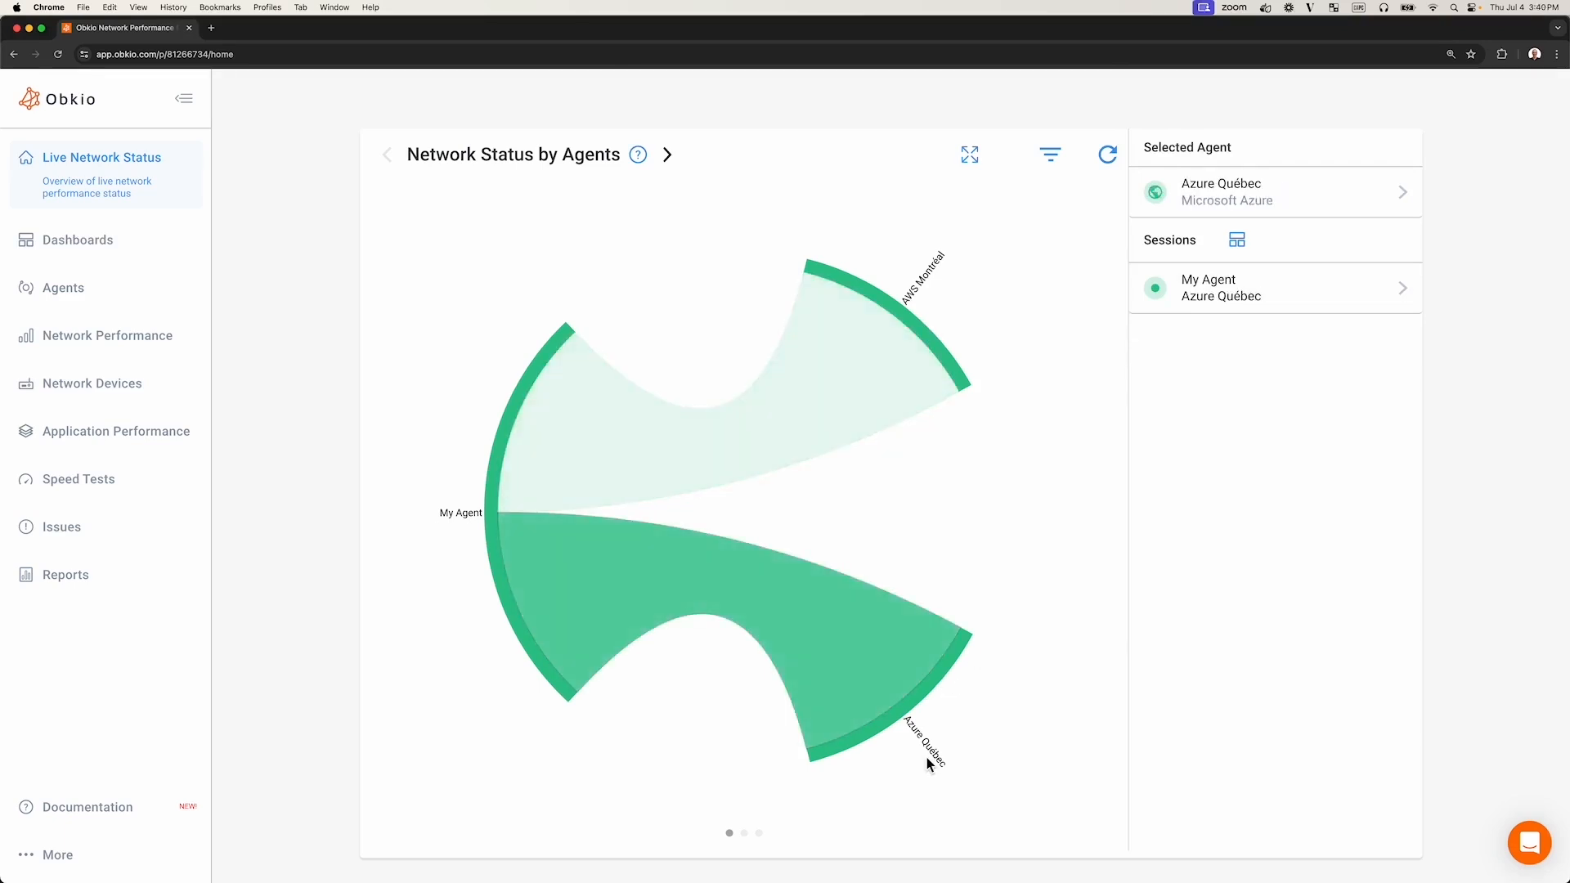
{"action": "left_click", "coordinate": [518, 425]}
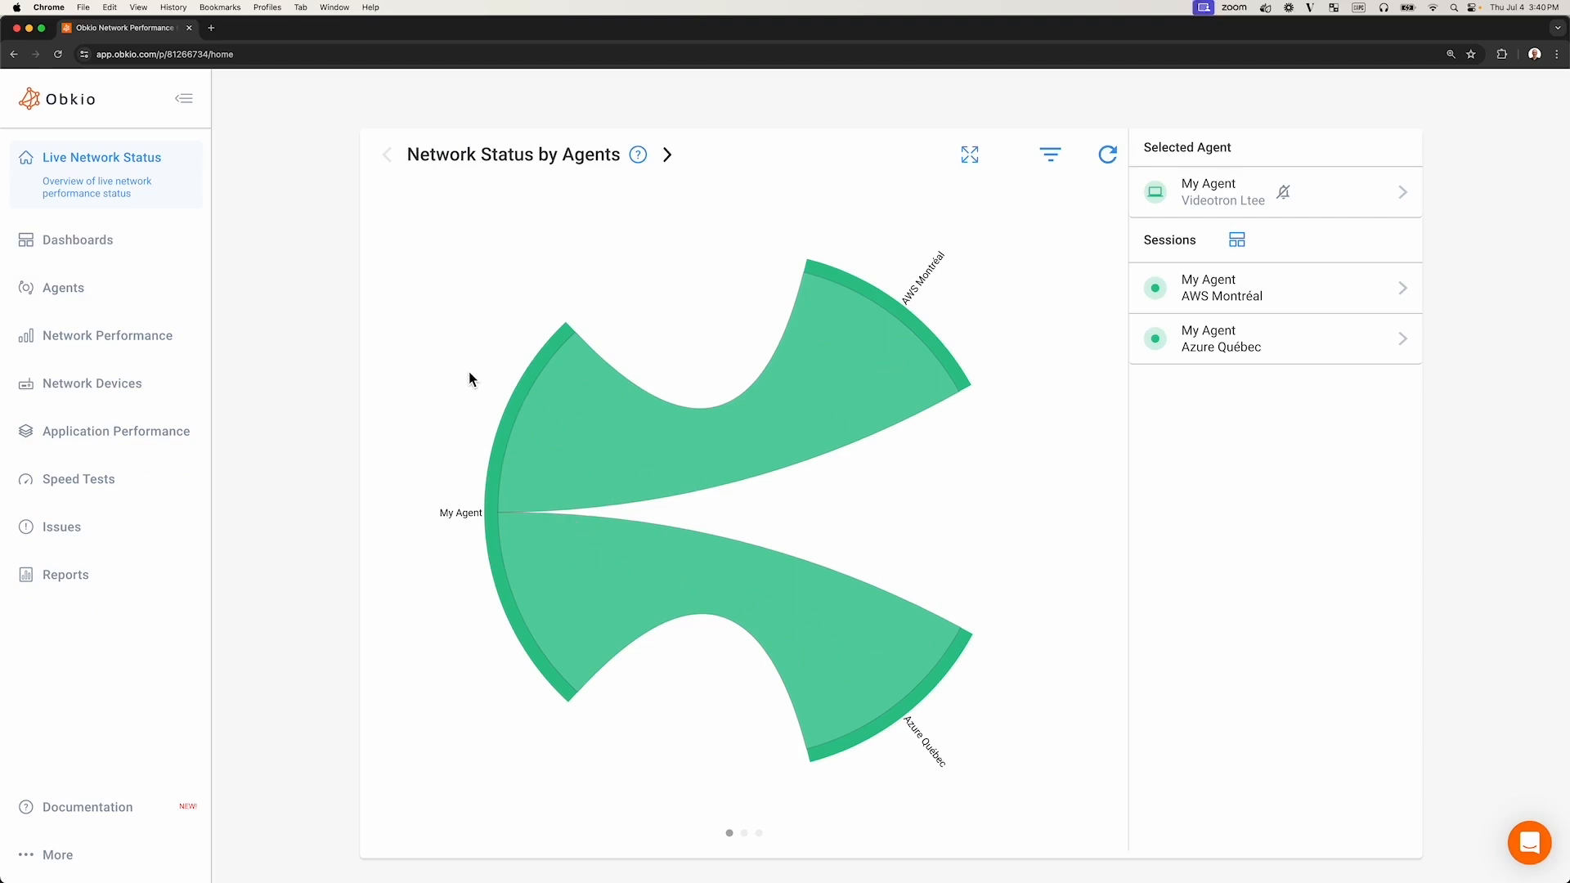
- Open the agents list and view the options for creating a new agent, agent group or network
{"action": "left_click", "coordinate": [77, 305]}
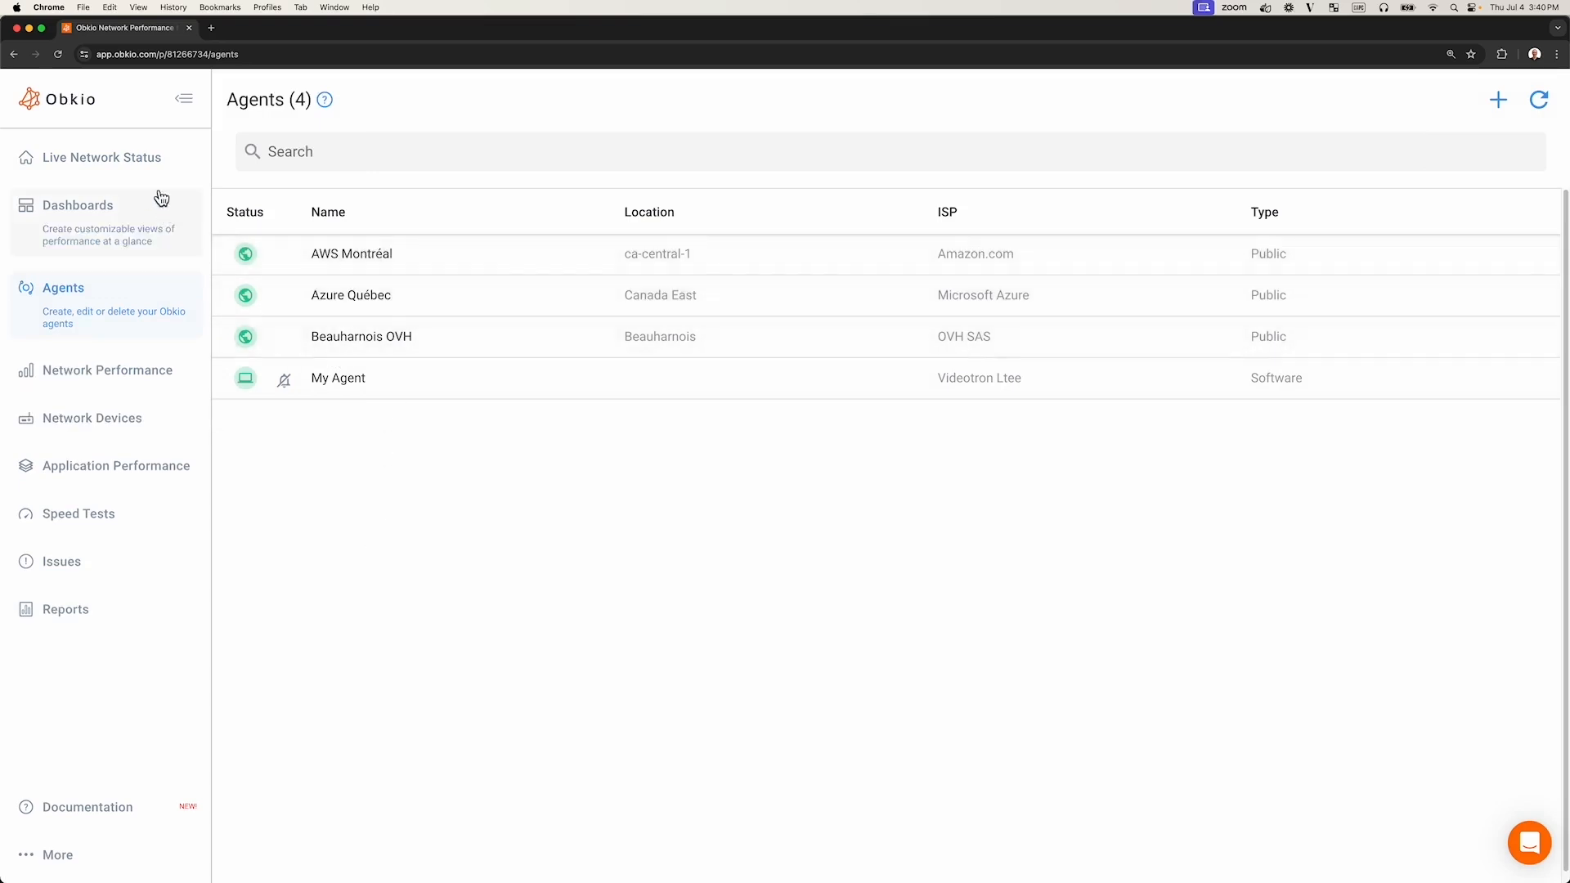
{"action": "left_click", "coordinate": [140, 164]}
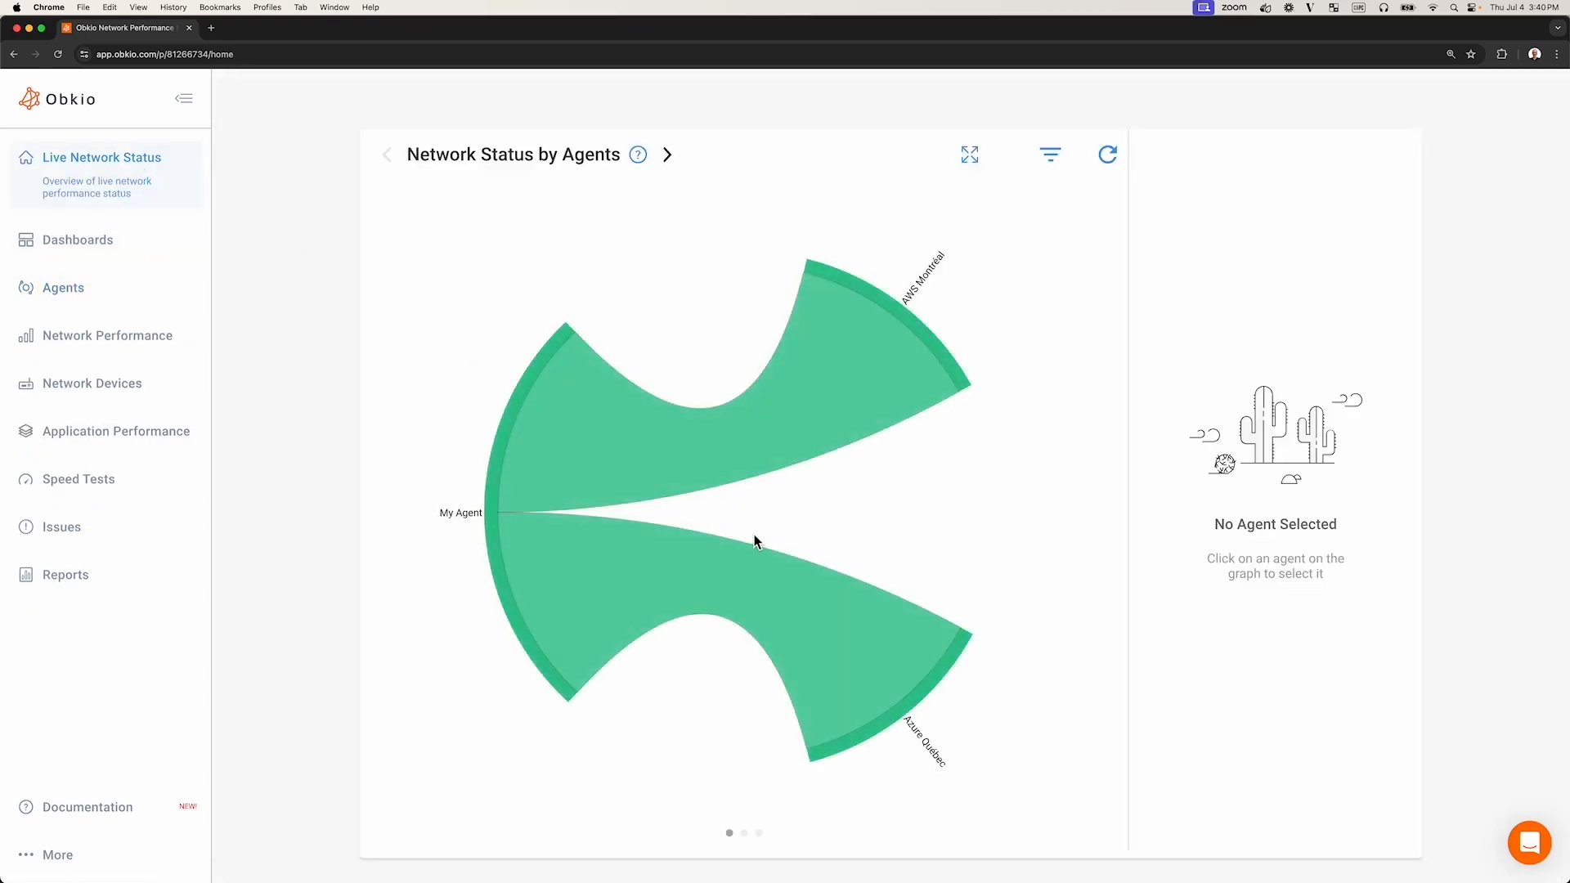
{"action": "left_click", "coordinate": [123, 299]}
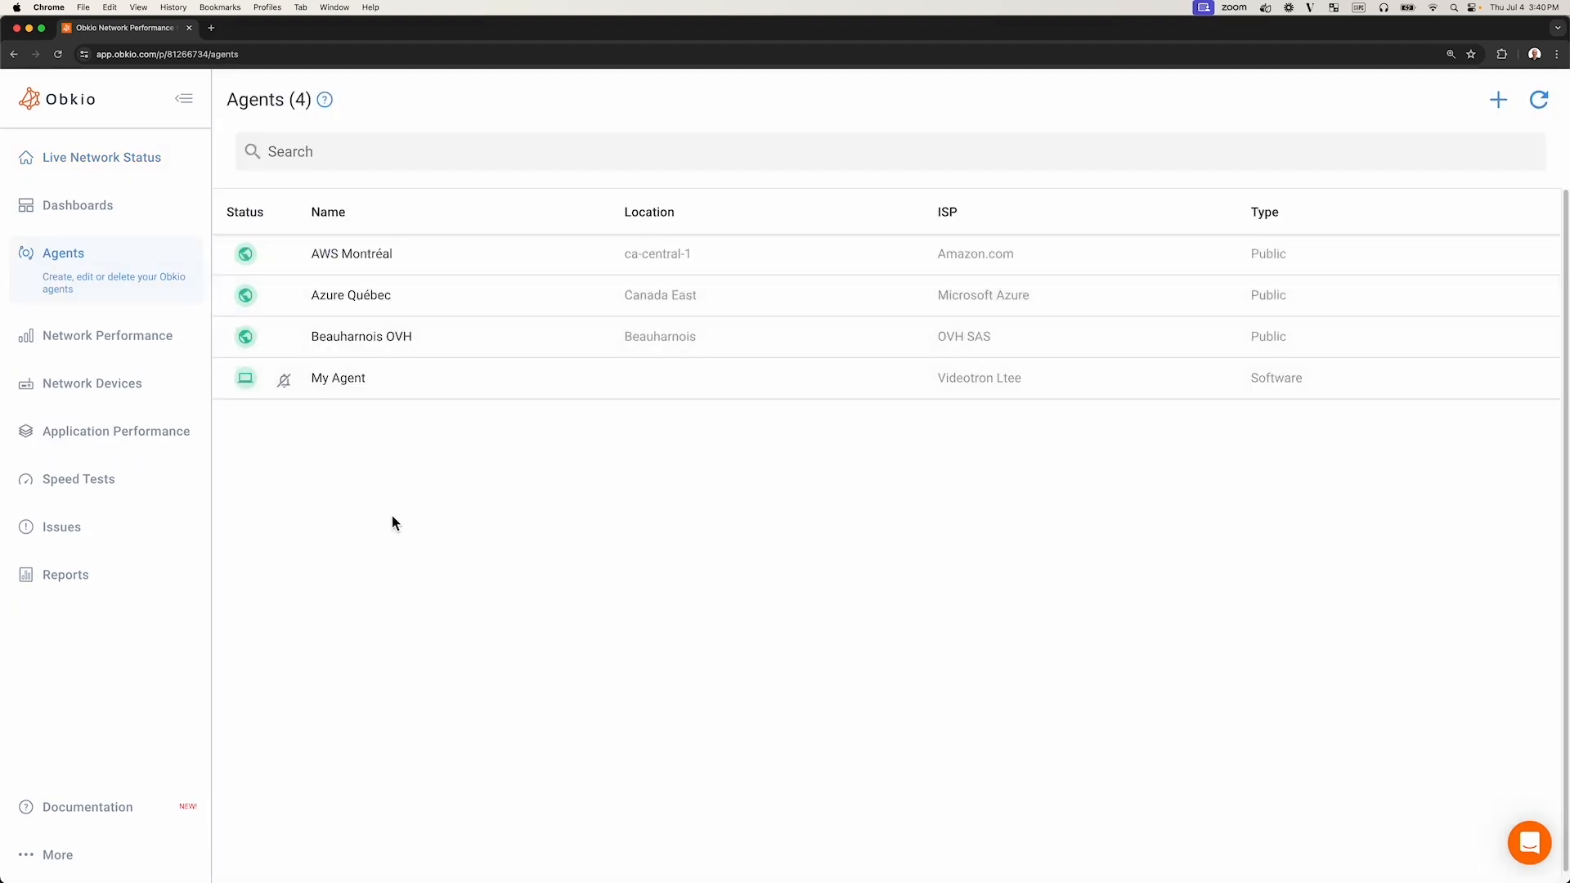
{"action": "left_click", "coordinate": [1501, 102]}
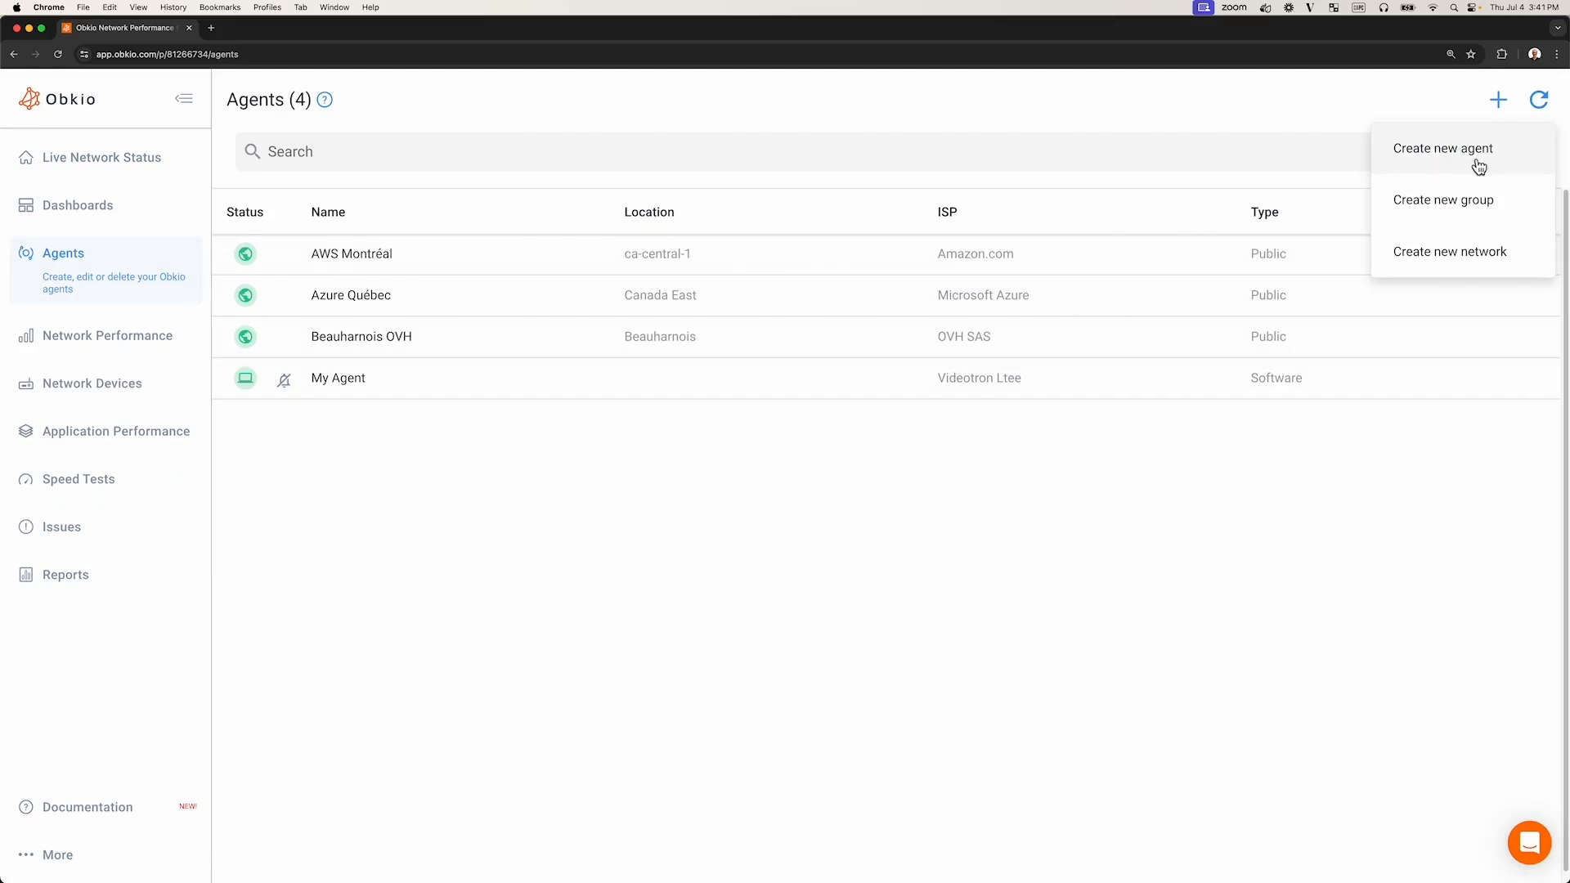
{"action": "left_click", "coordinate": [450, 534]}
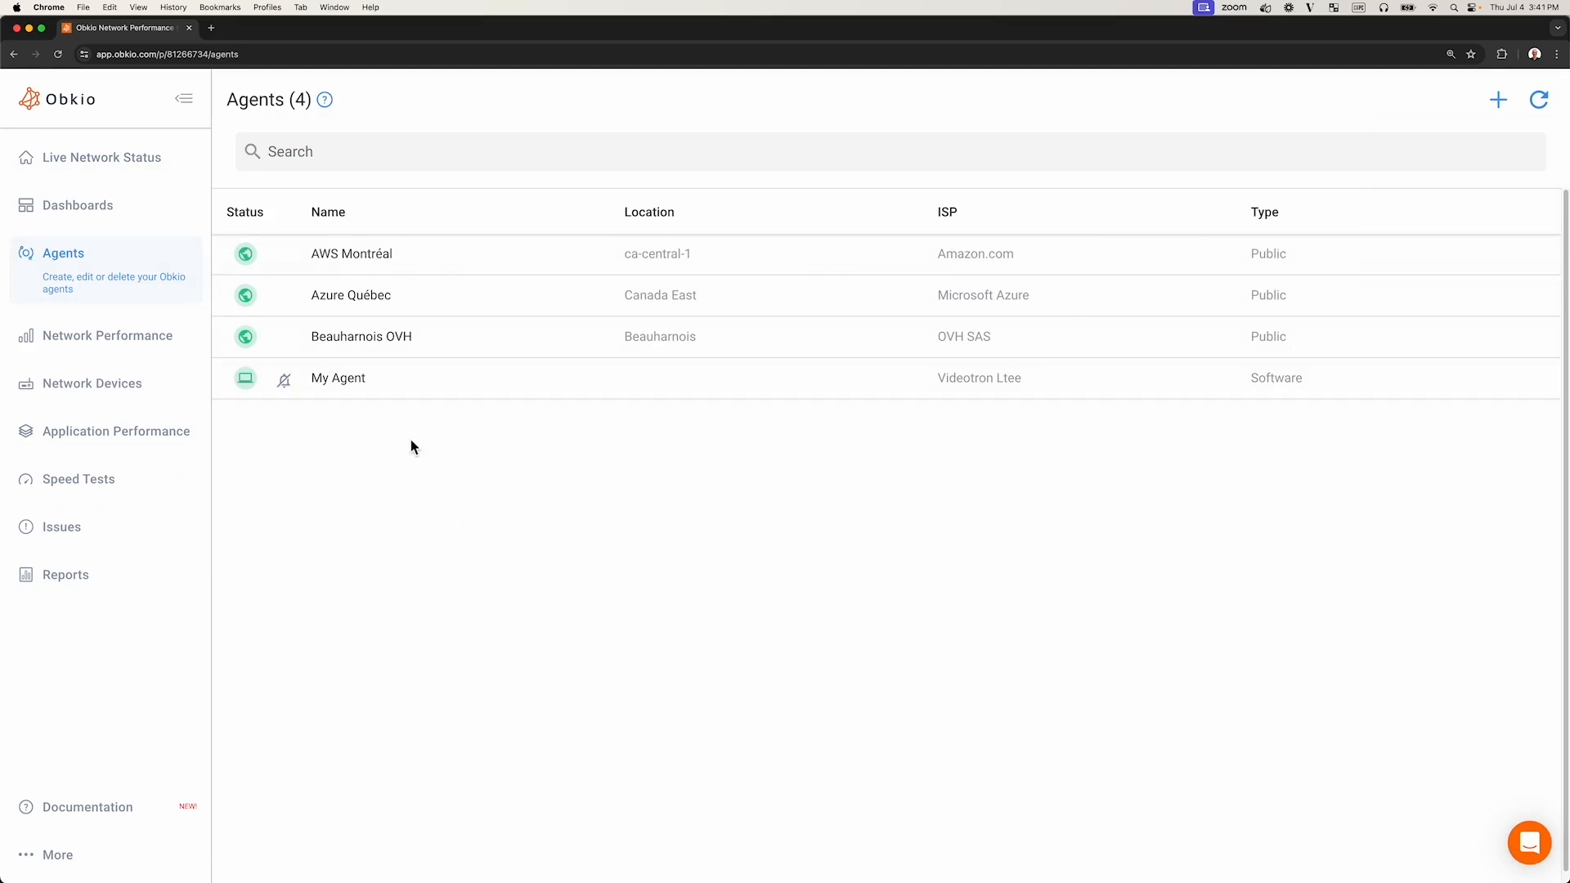
- Open the Azure Québec agent's details and its edit form, then return to the agents list
{"action": "left_click", "coordinate": [366, 313]}
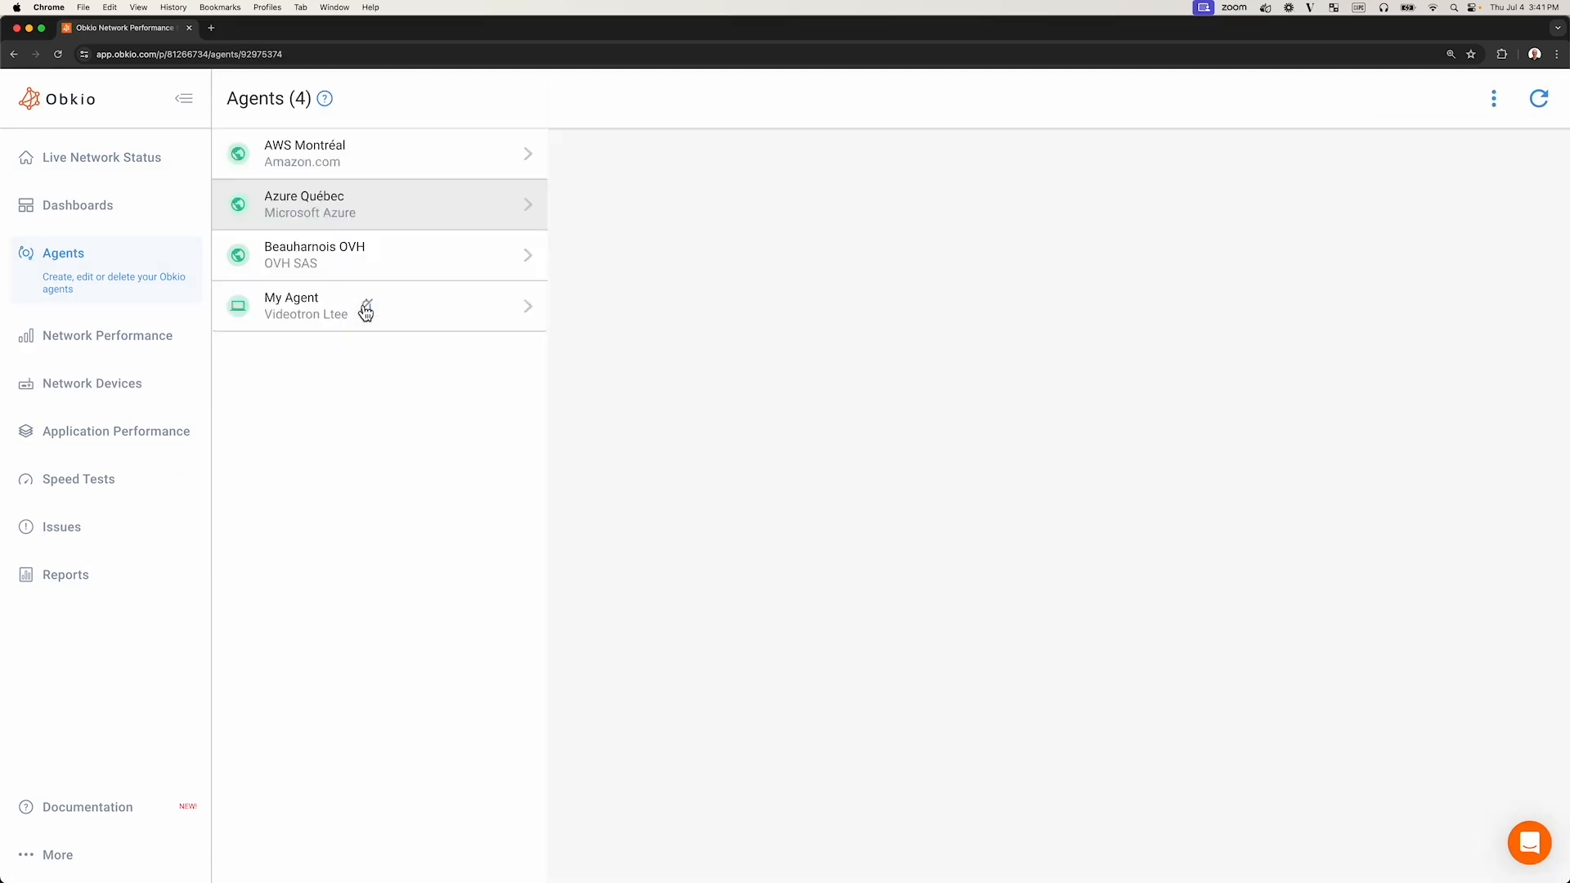
{"action": "left_click", "coordinate": [1495, 100]}
{"action": "left_click", "coordinate": [1435, 160]}
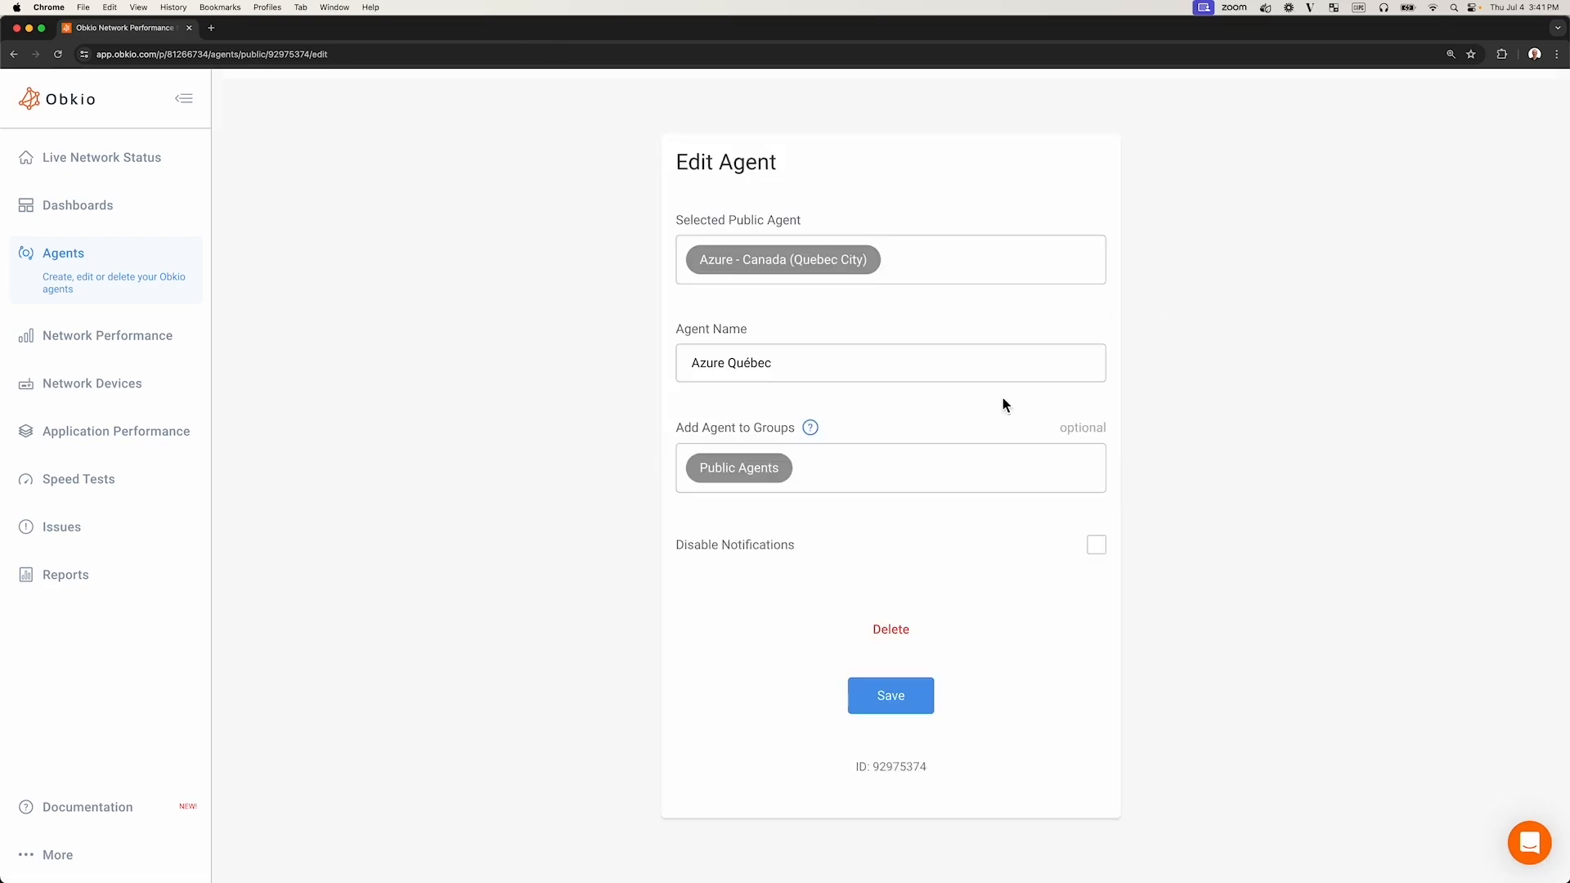
{"action": "left_click", "coordinate": [88, 285]}
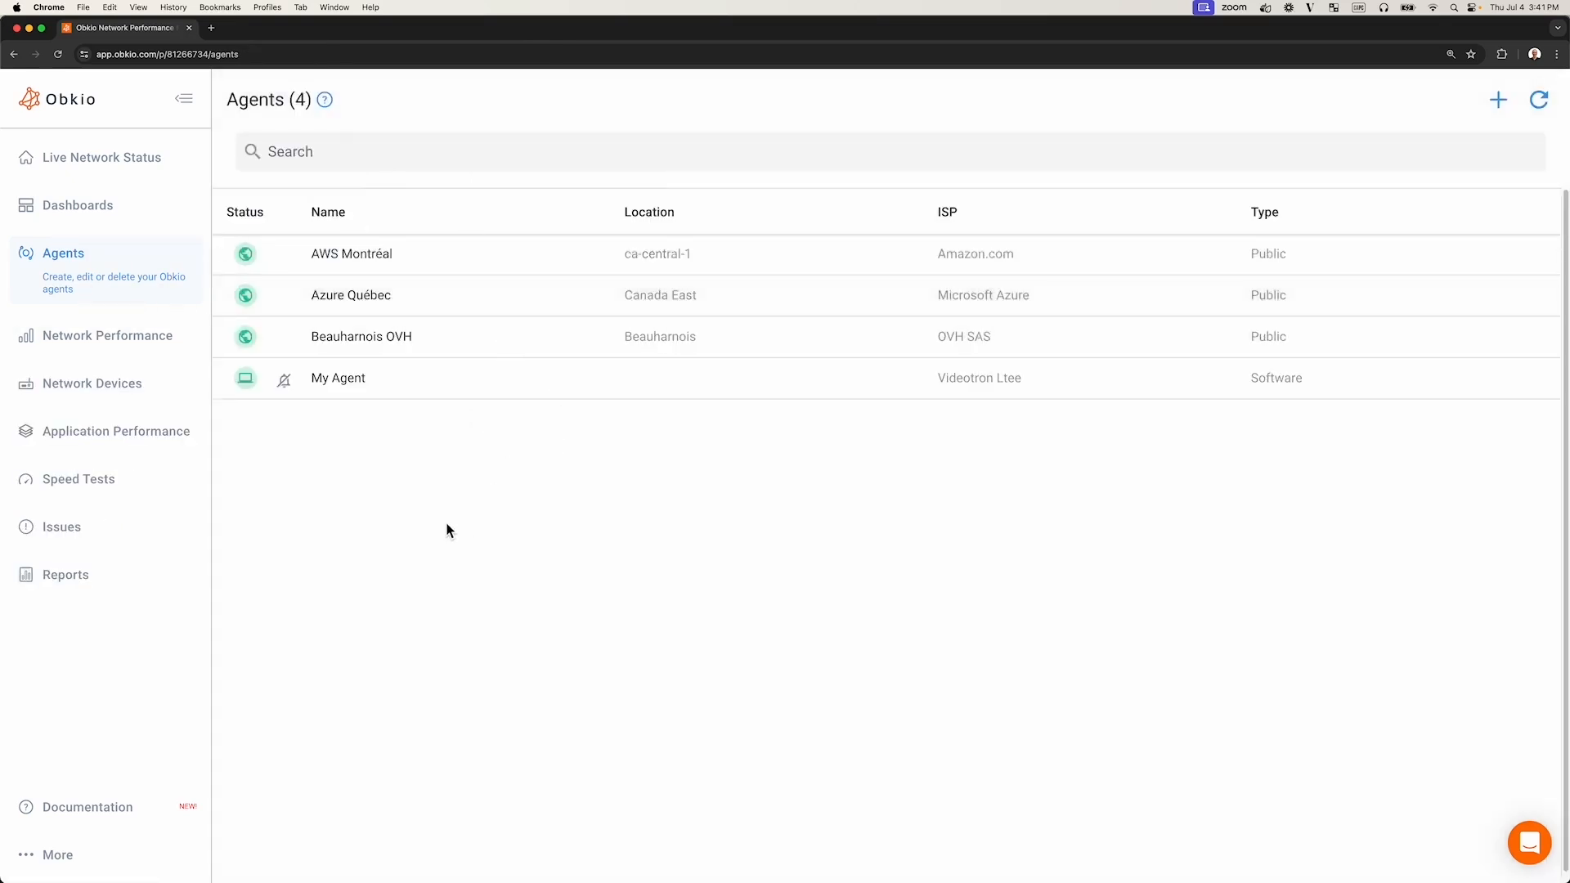
- Review the monitoring sessions and open the Monitoring towards Internet template for editing
{"action": "left_click", "coordinate": [75, 350]}
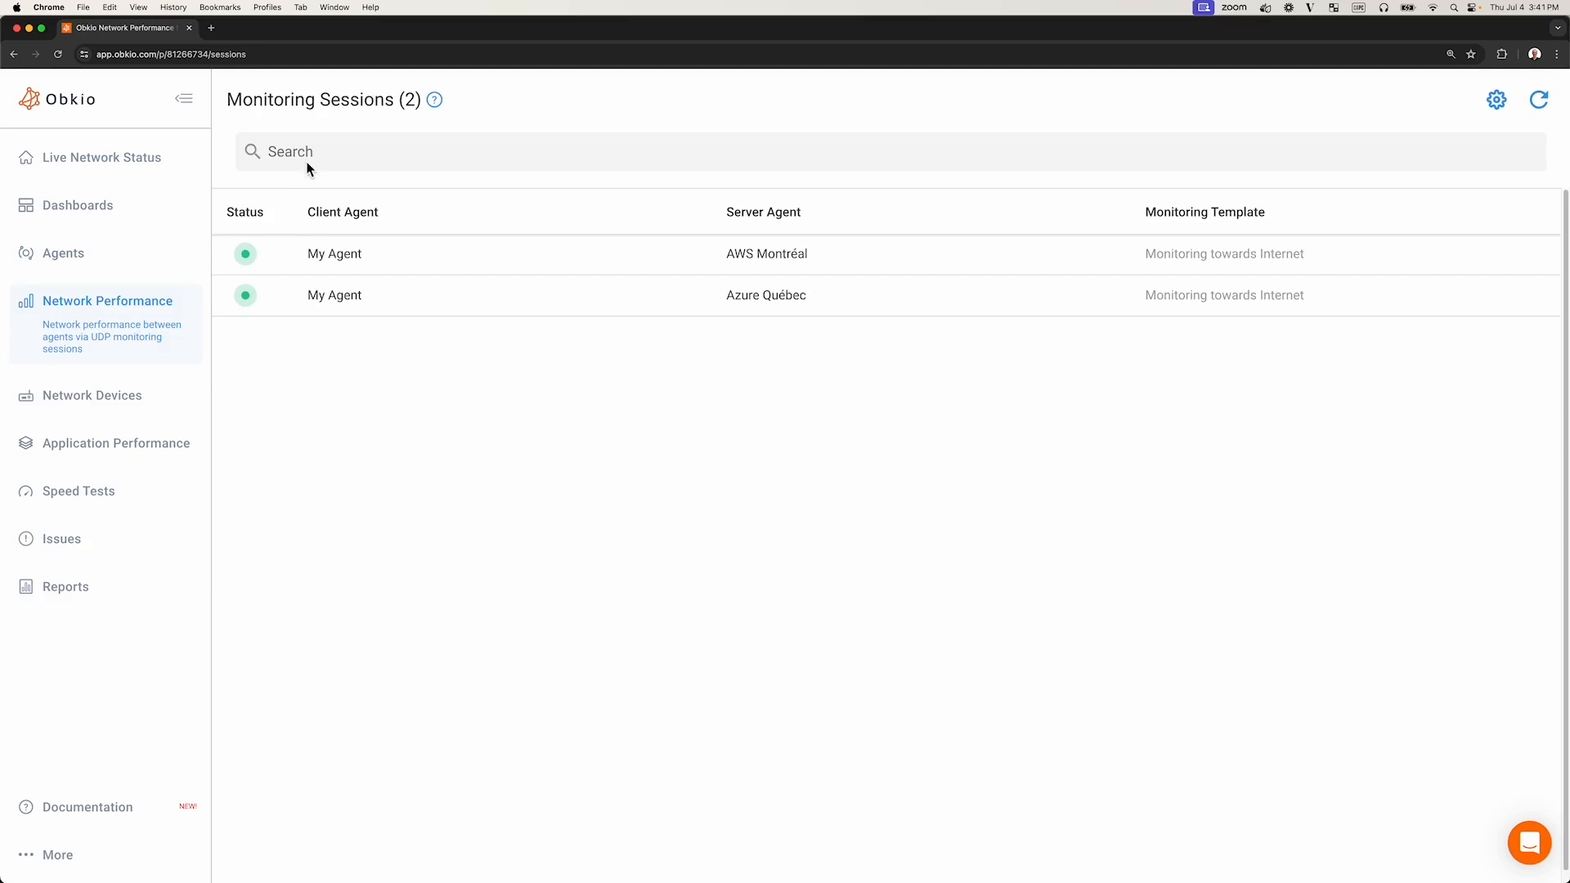
{"action": "left_click_drag", "start_coordinate": [395, 99], "coordinate": [226, 99]}
{"action": "left_click", "coordinate": [164, 192]}
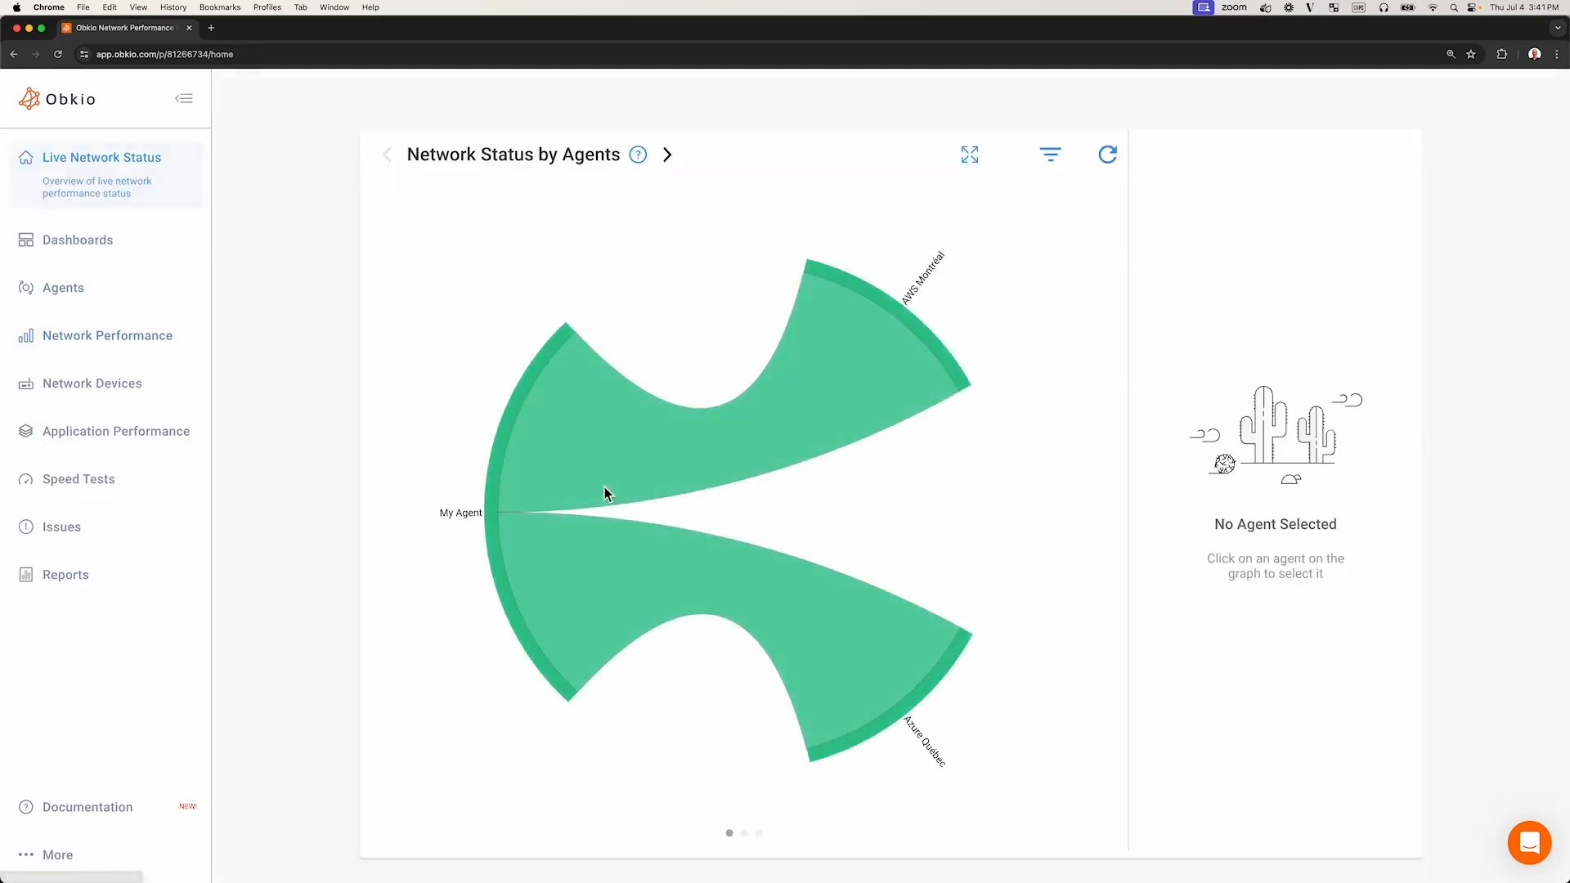
{"action": "left_click", "coordinate": [190, 362]}
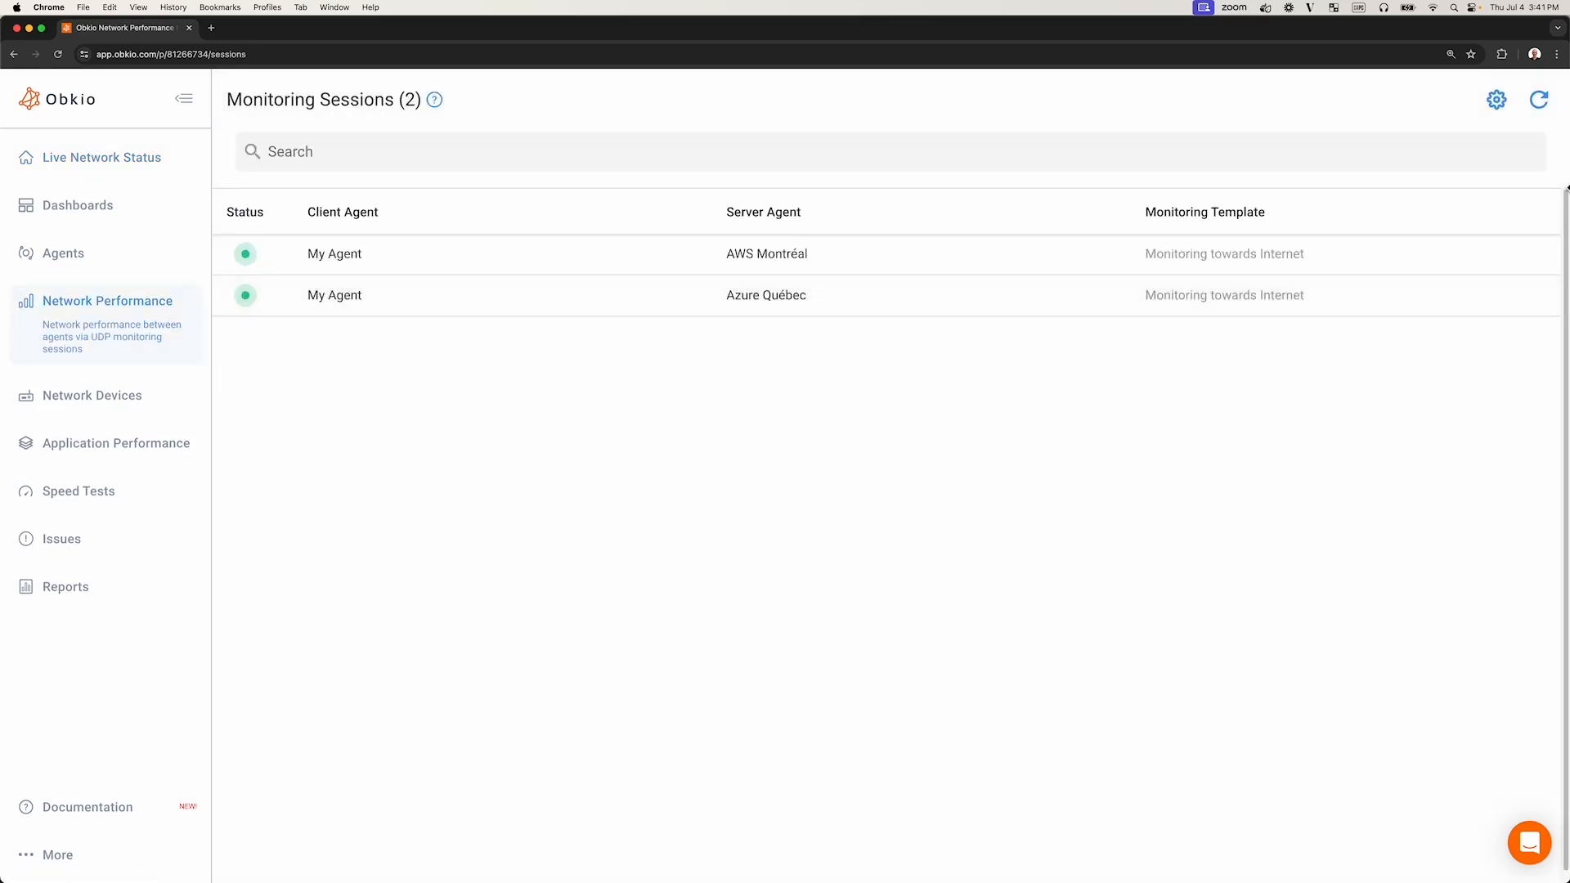
{"action": "left_click", "coordinate": [1497, 103]}
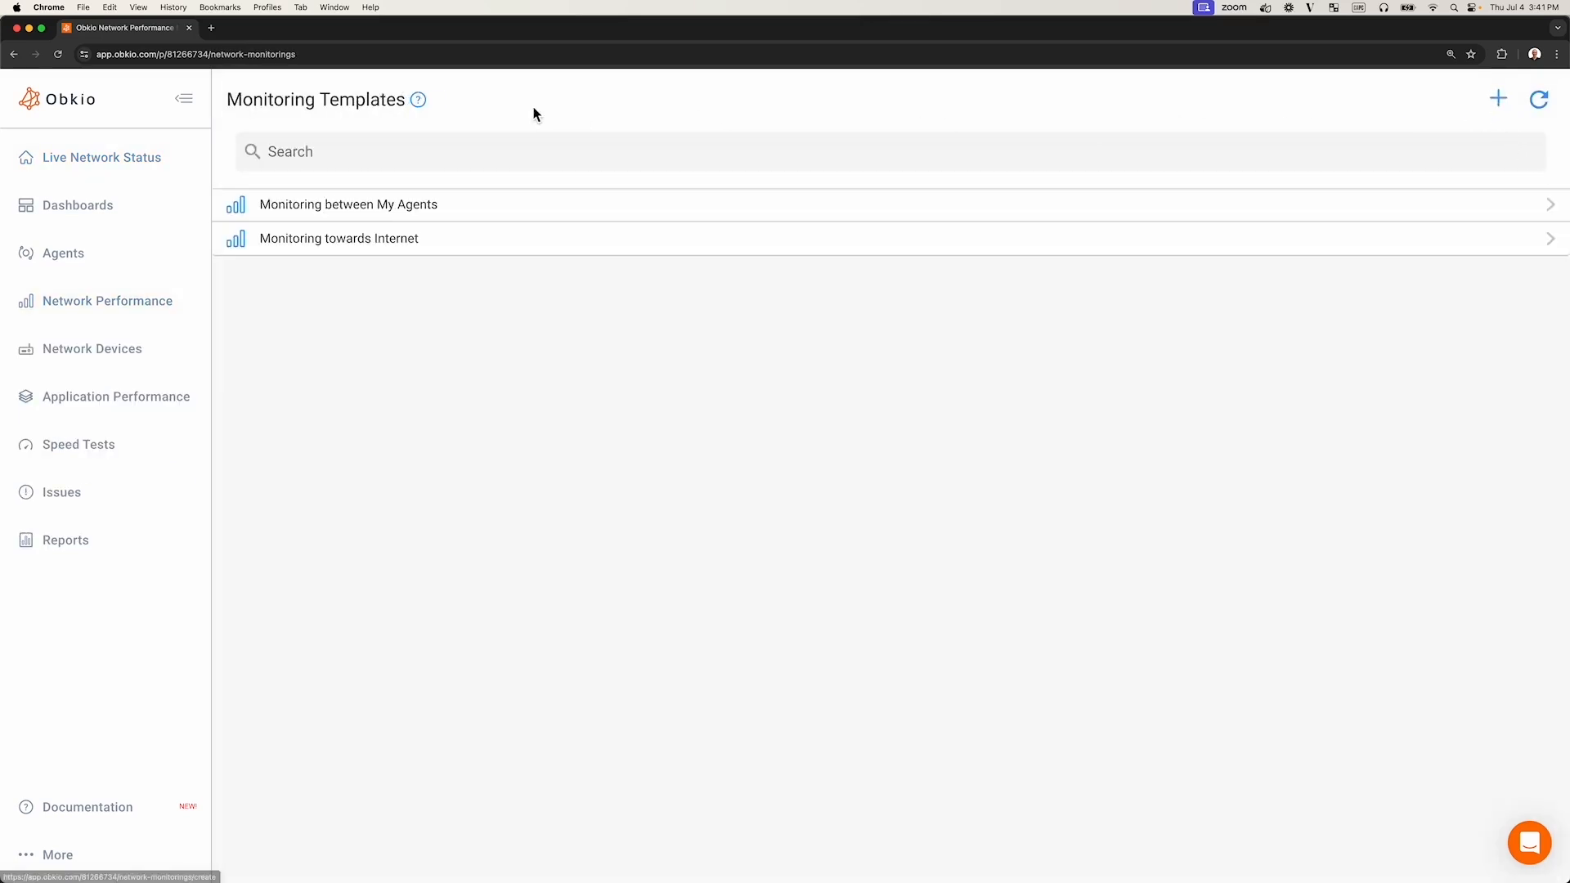
{"action": "triple_click", "coordinate": [284, 98]}
{"action": "left_click", "coordinate": [406, 354]}
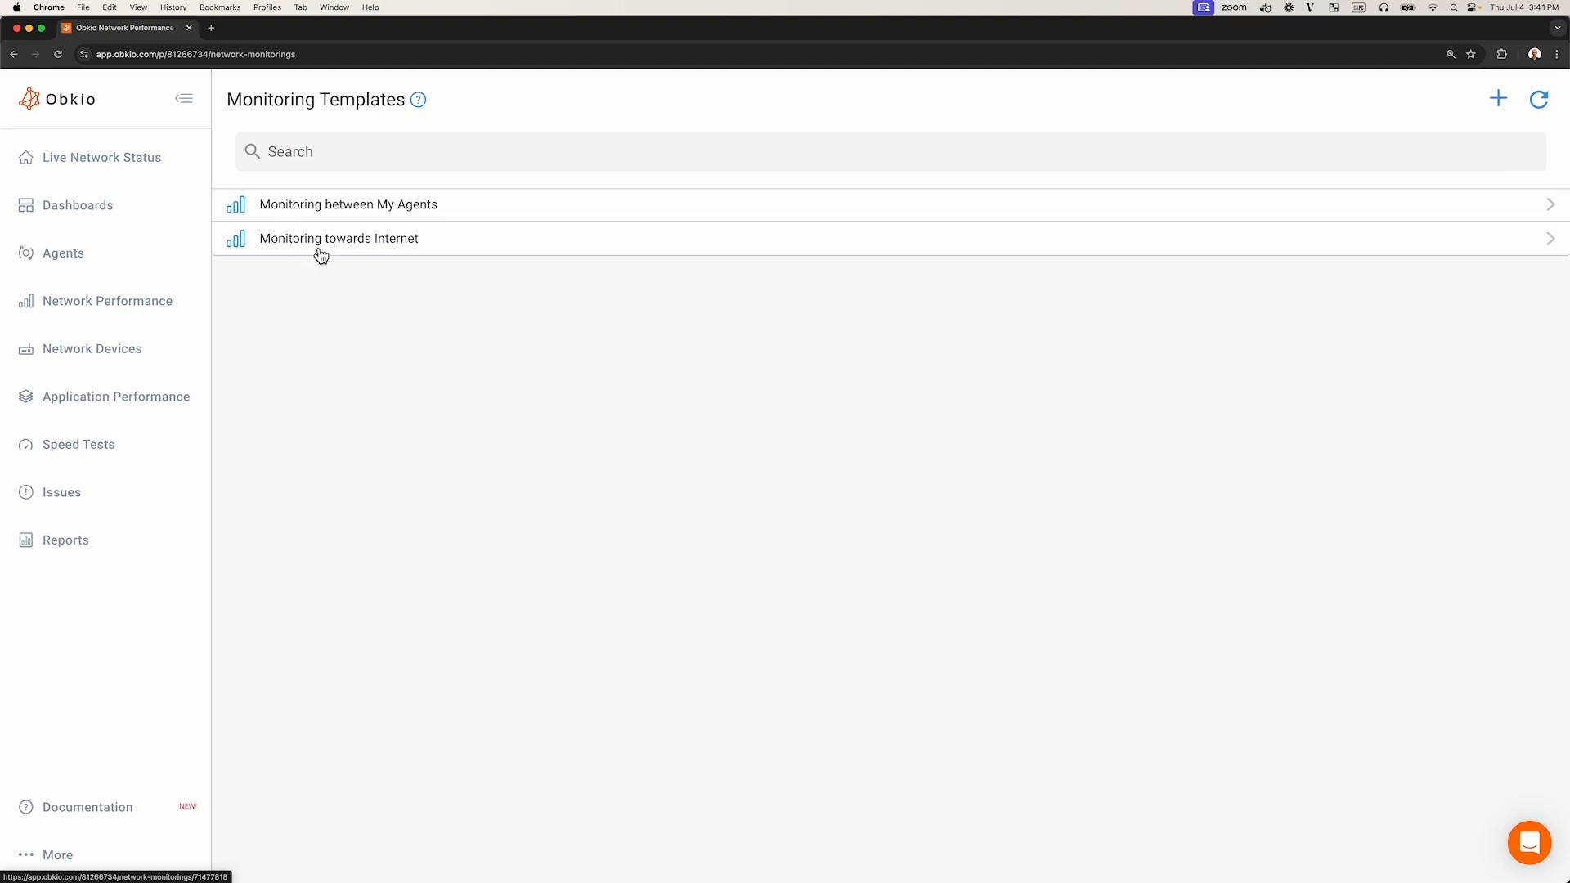
{"action": "left_click", "coordinate": [403, 247]}
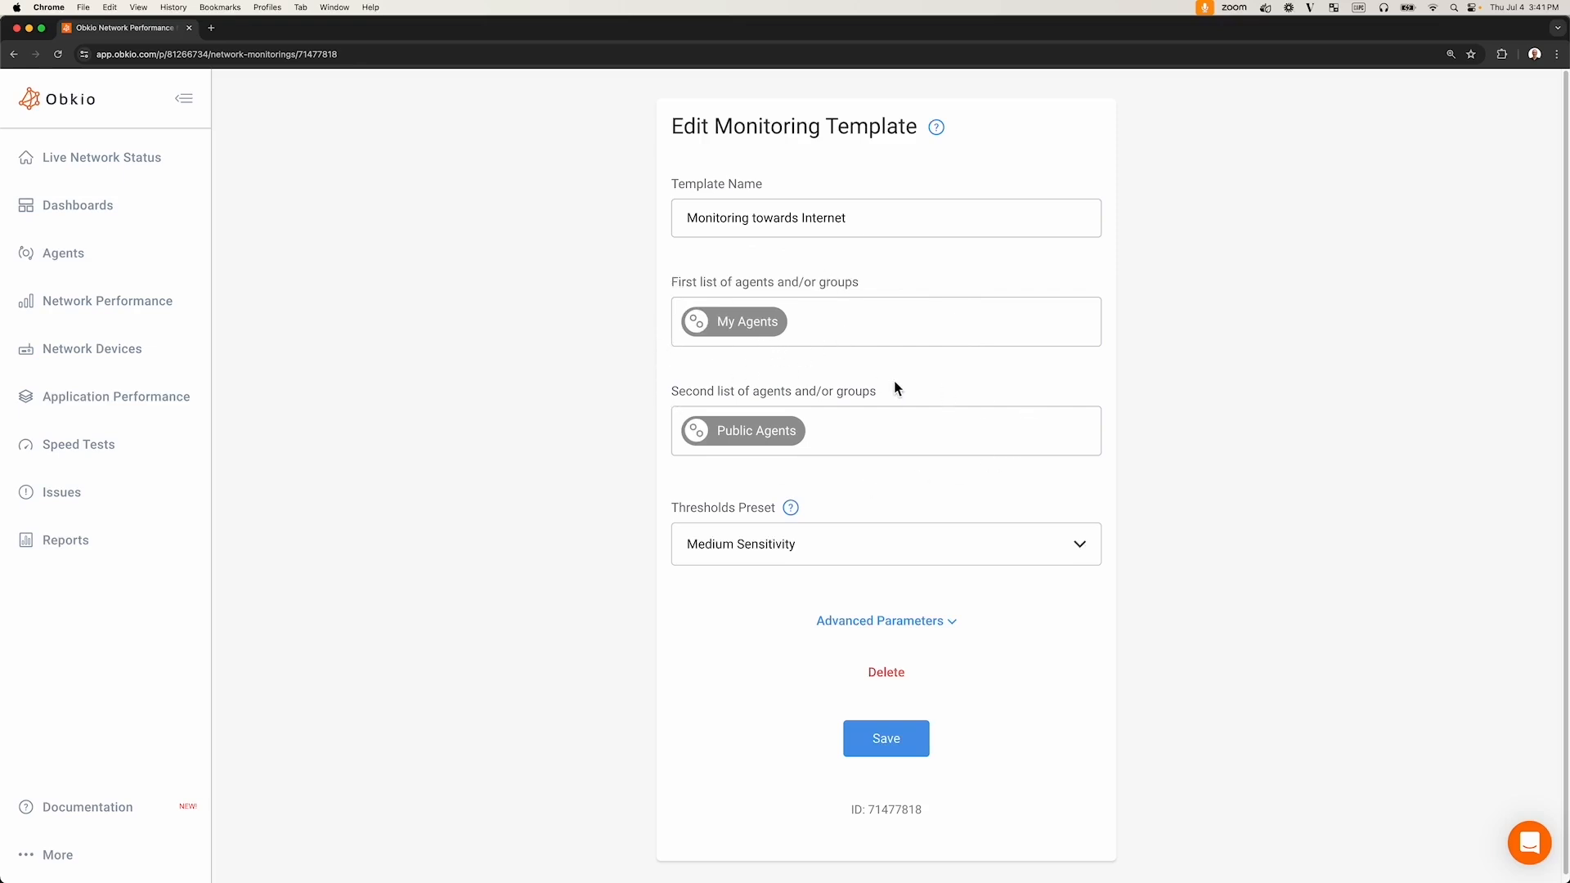
- Add Beauharnois OVH to the template's second list of agents and save the template
{"action": "left_click", "coordinate": [863, 440]}
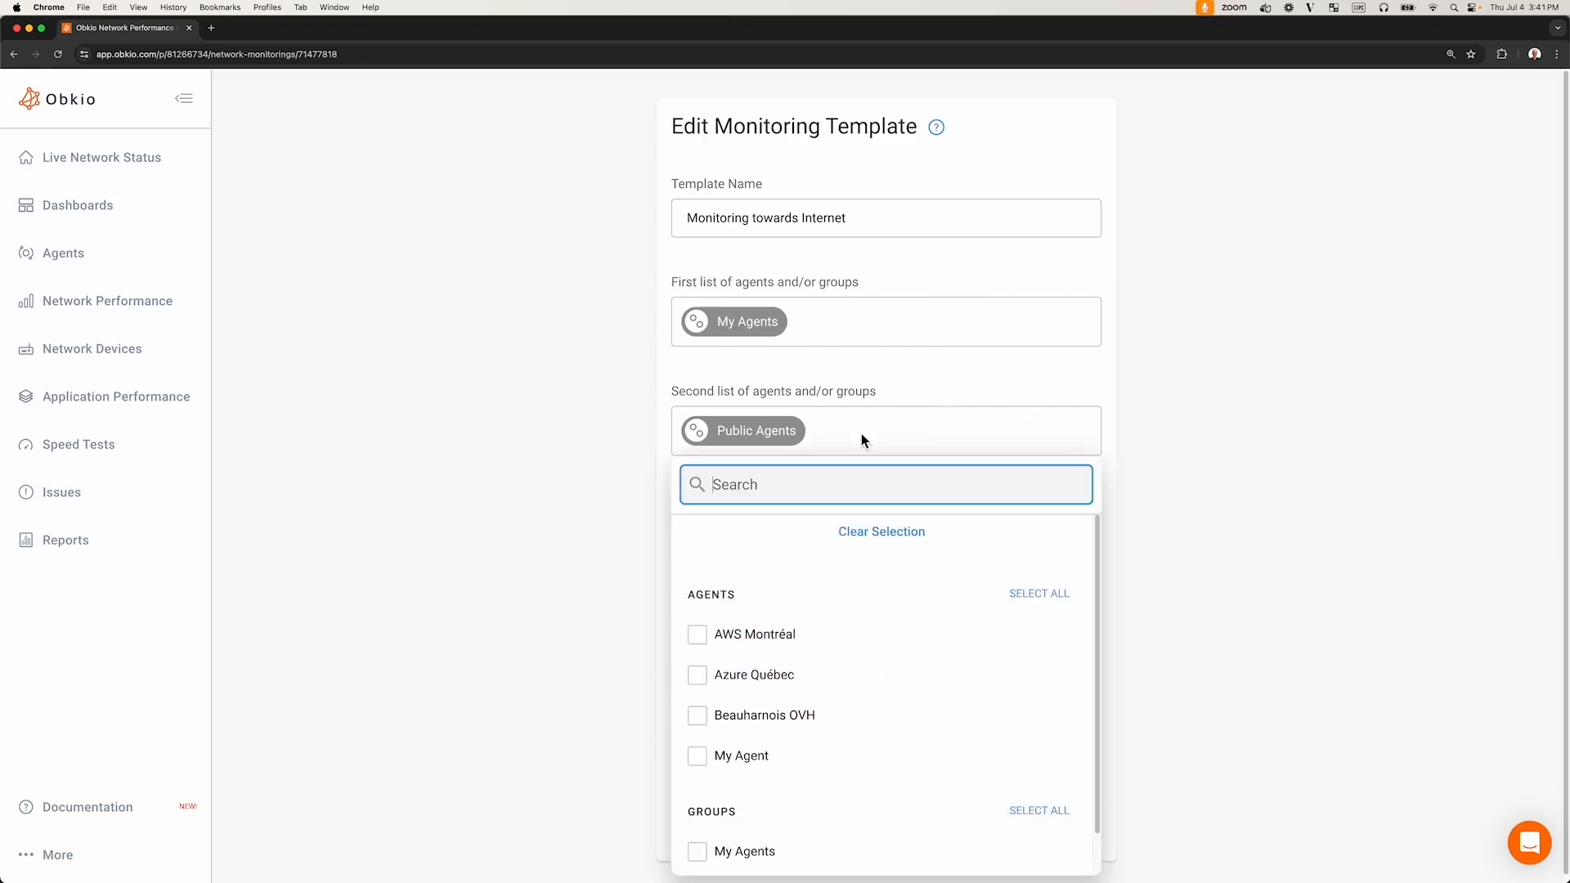
{"action": "left_click", "coordinate": [808, 718]}
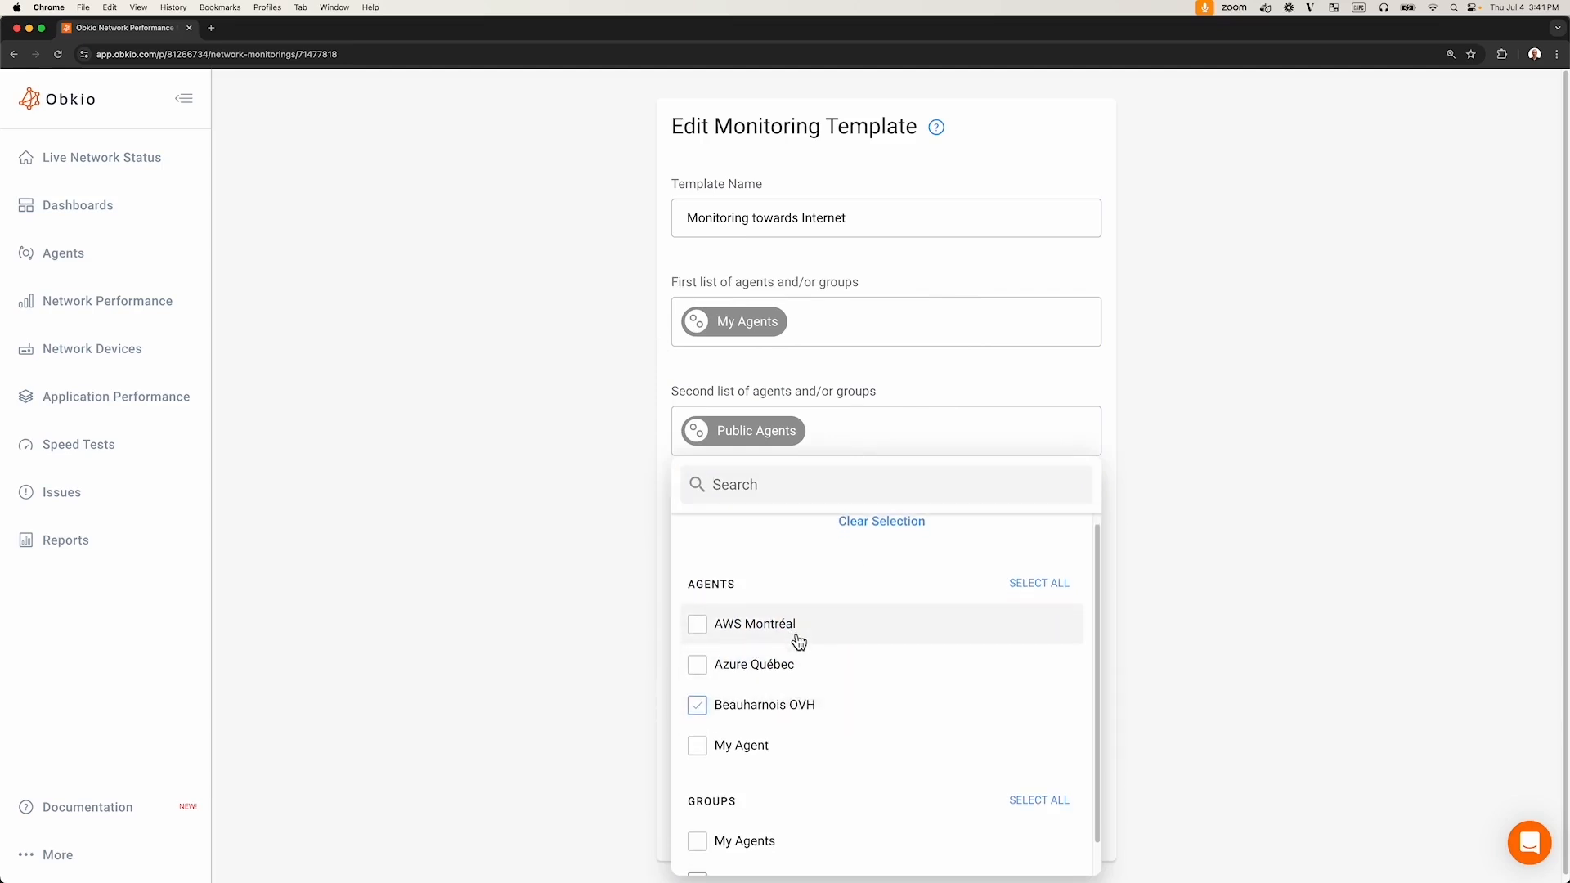
{"action": "left_click", "coordinate": [584, 506]}
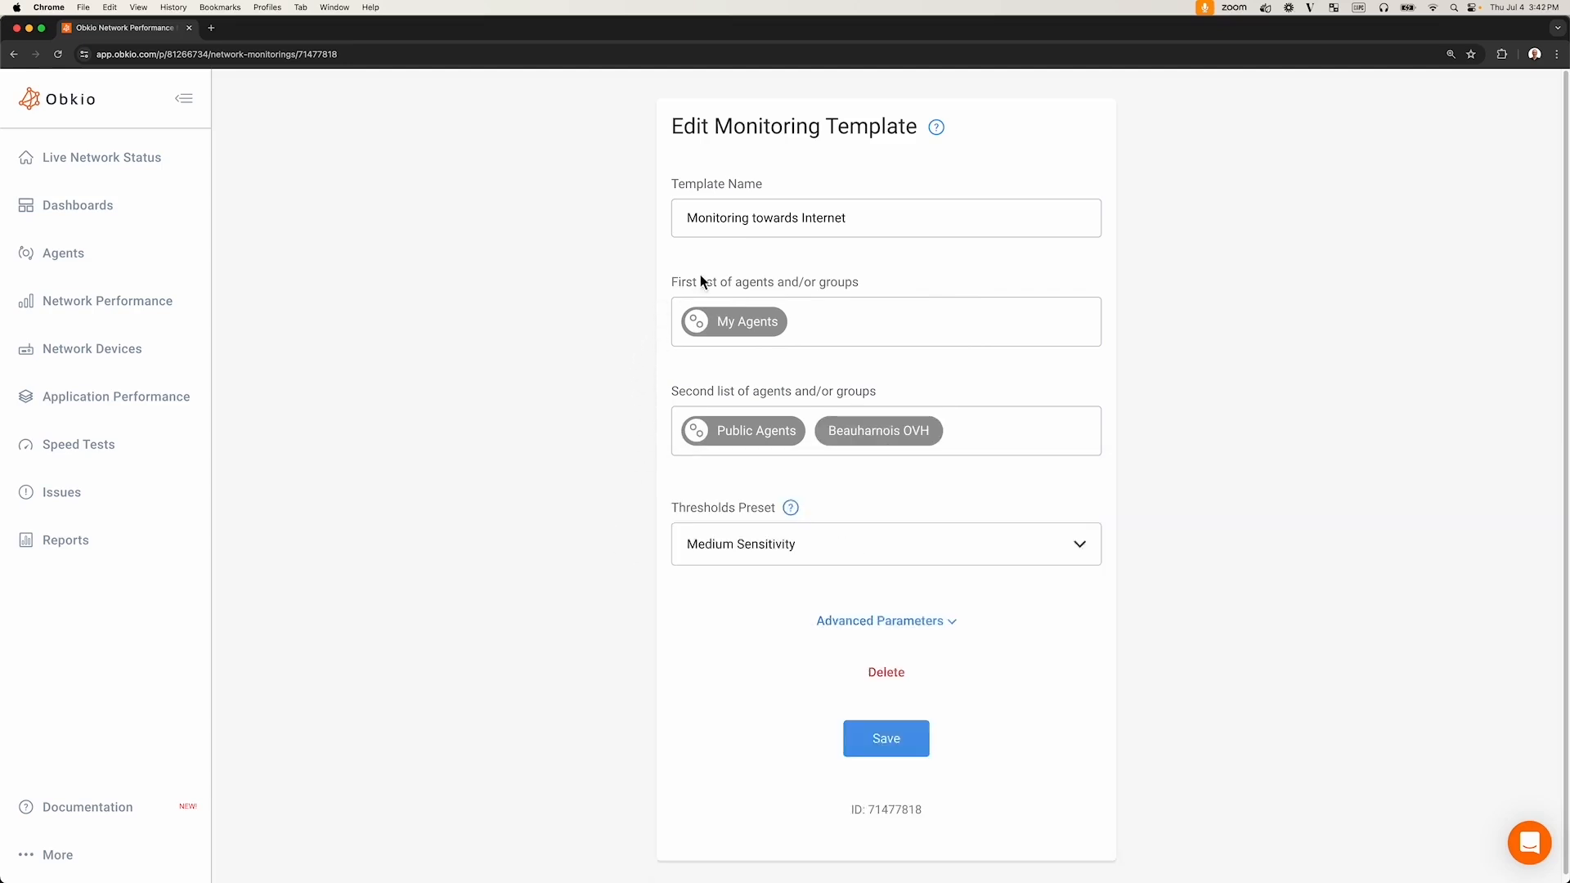
{"action": "left_click", "coordinate": [749, 440]}
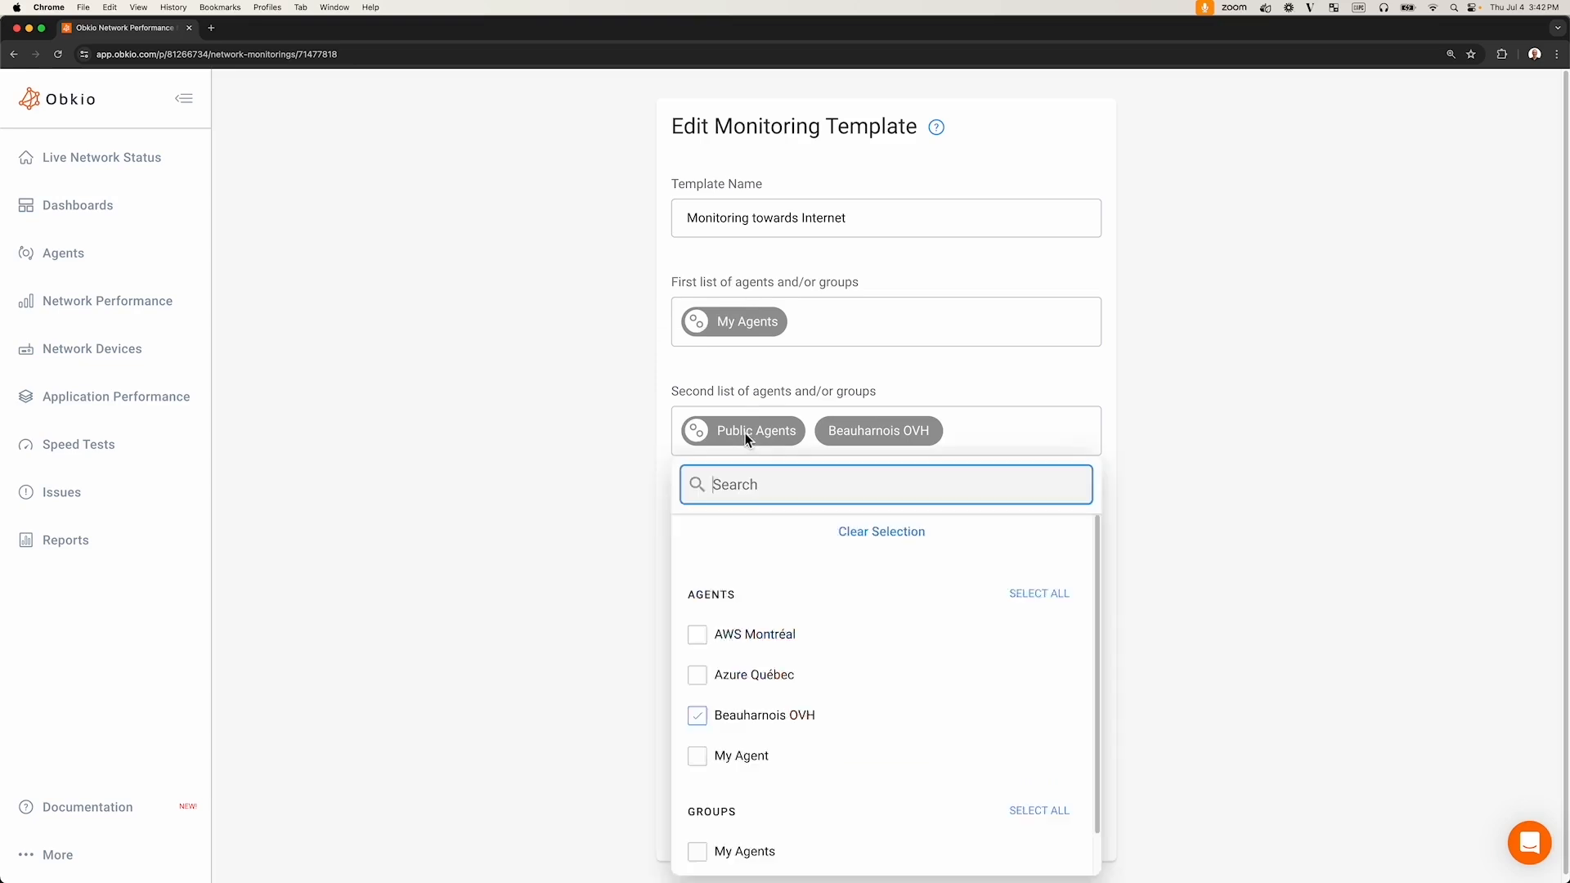
{"action": "scroll", "coordinate": [793, 669], "scroll_direction": "down", "scroll_amount": 1}
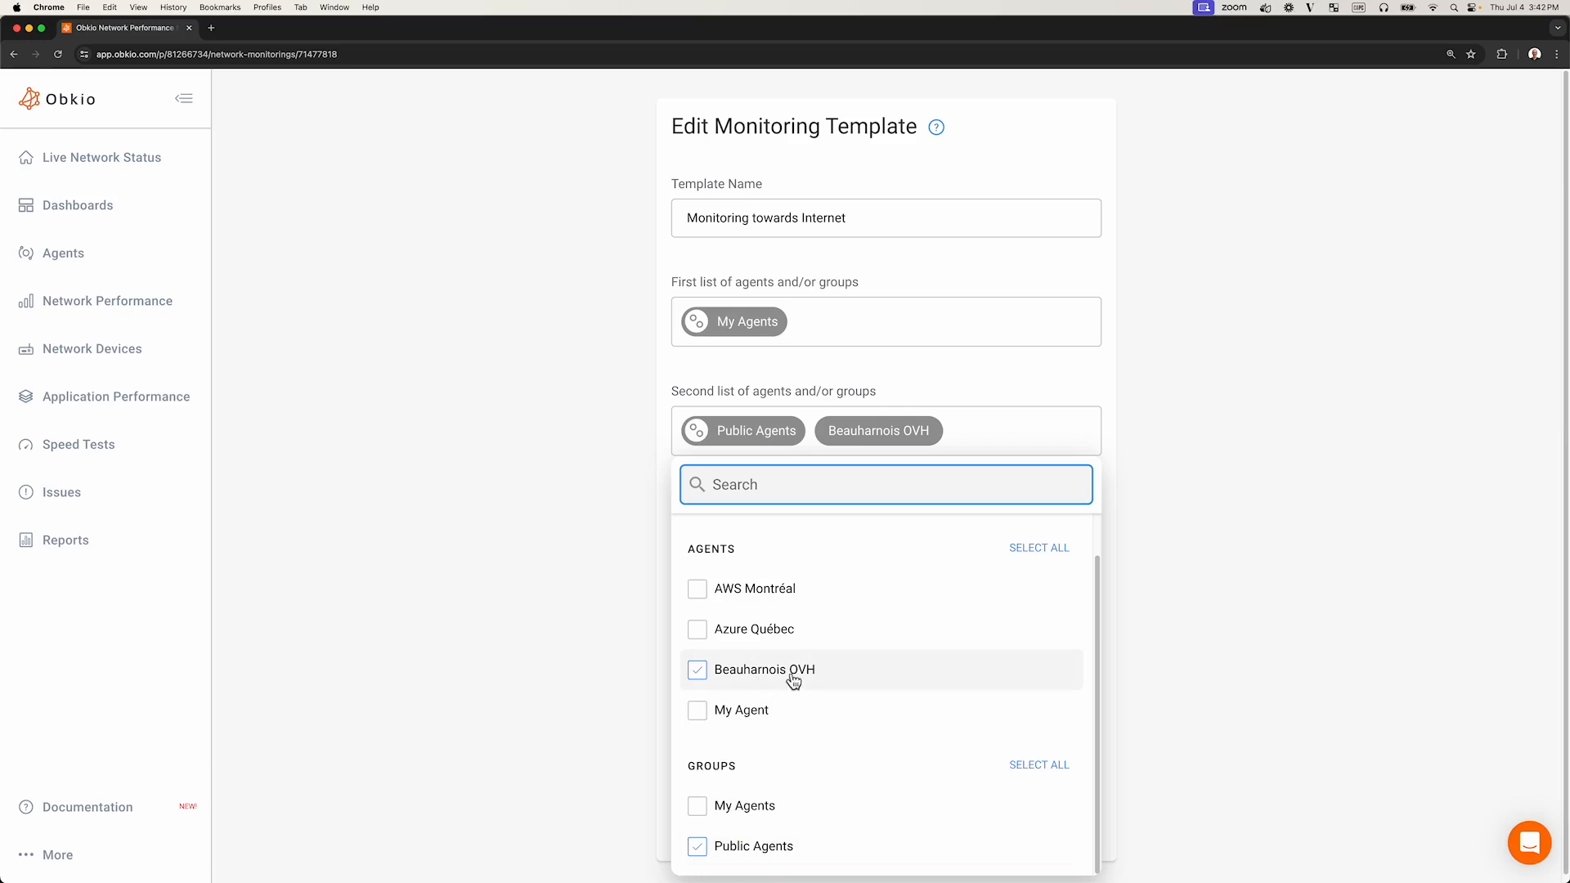
{"action": "left_click", "coordinate": [573, 502]}
{"action": "left_click", "coordinate": [889, 744]}
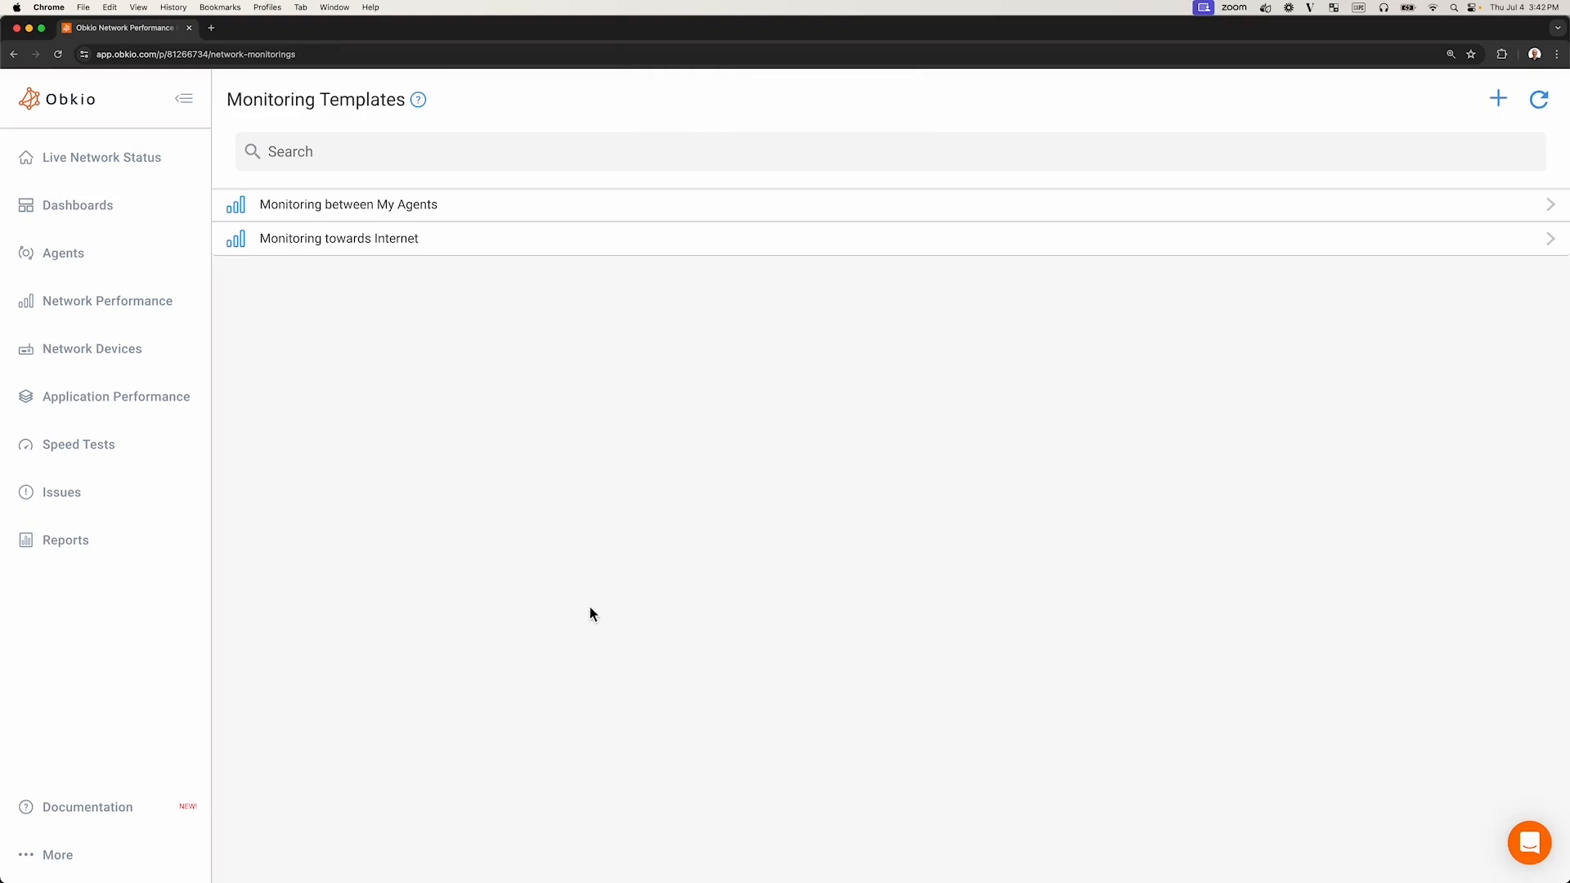
- Select Beauharnois OVH on the live network status graph, then refresh the graph
{"action": "left_click", "coordinate": [90, 170]}
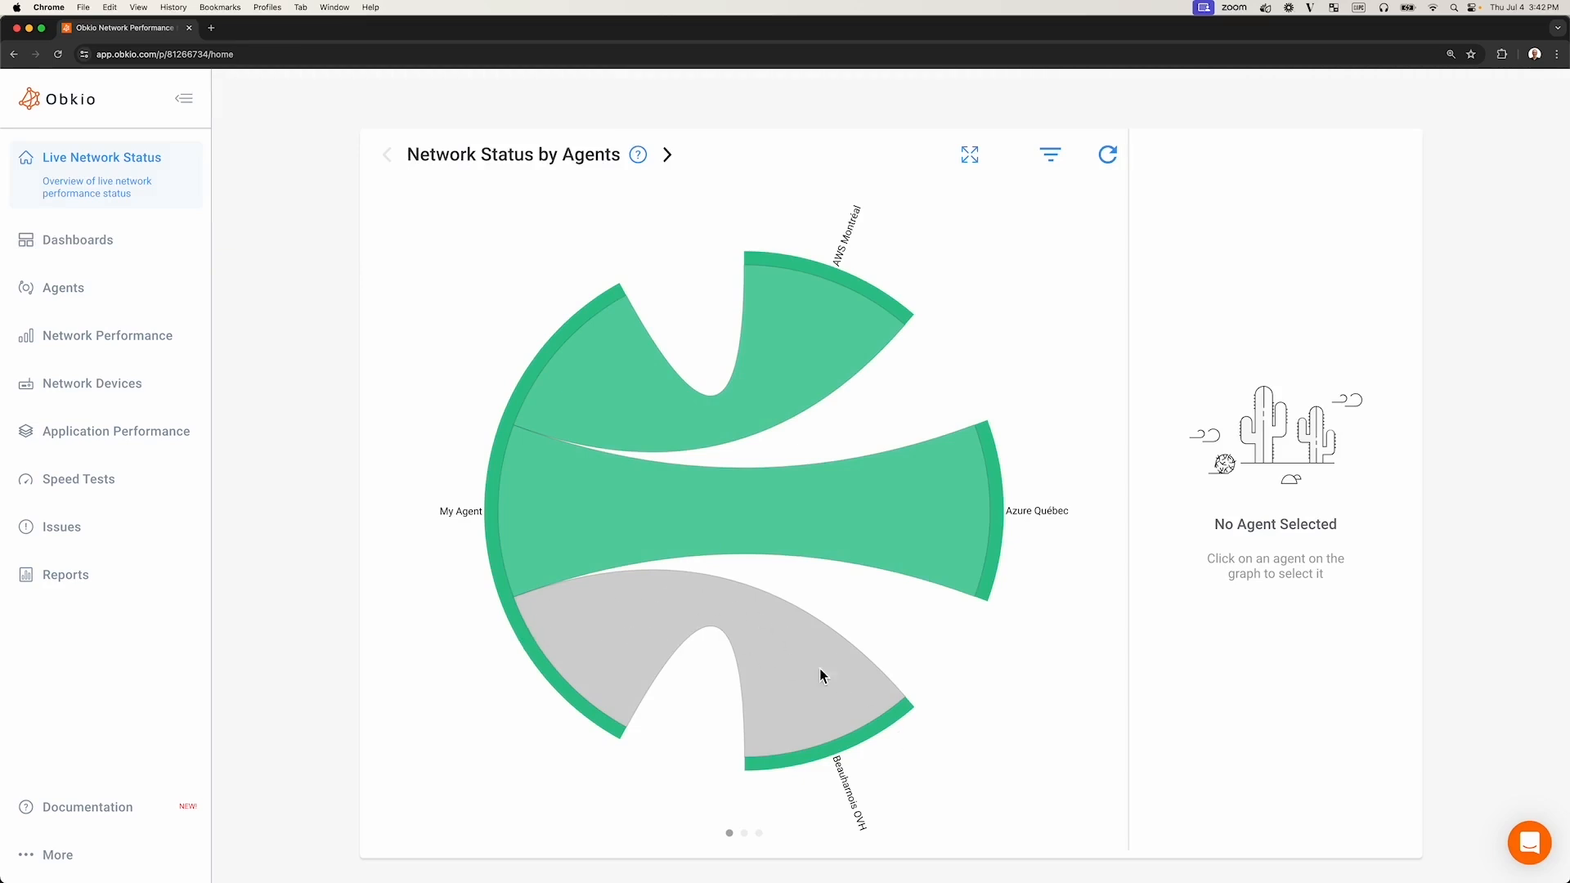
{"action": "left_click", "coordinate": [850, 806]}
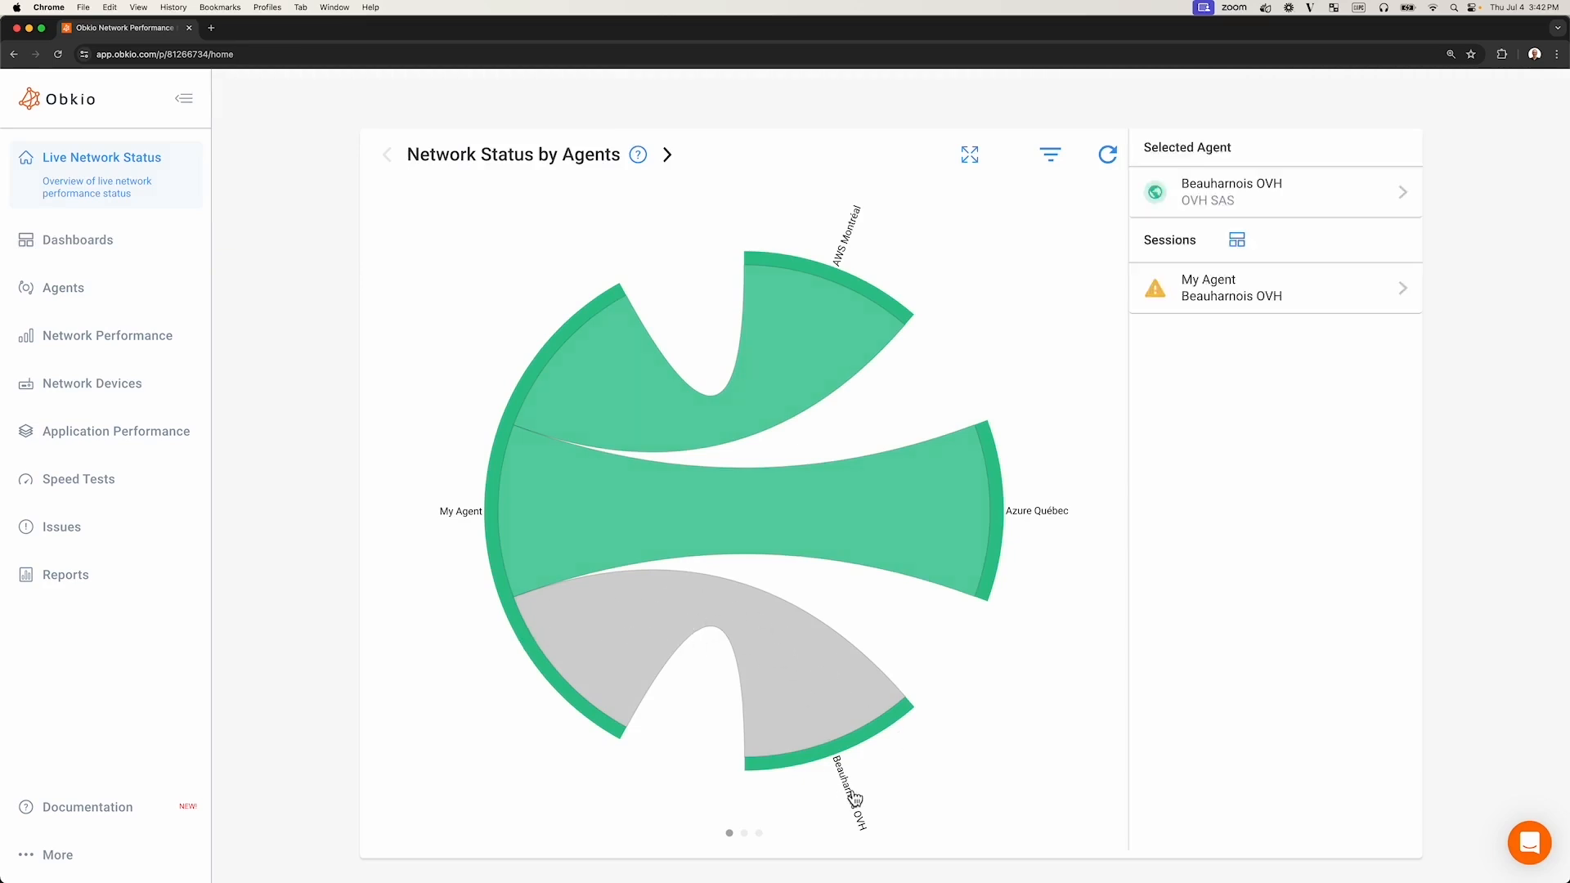
{"action": "left_click", "coordinate": [889, 730]}
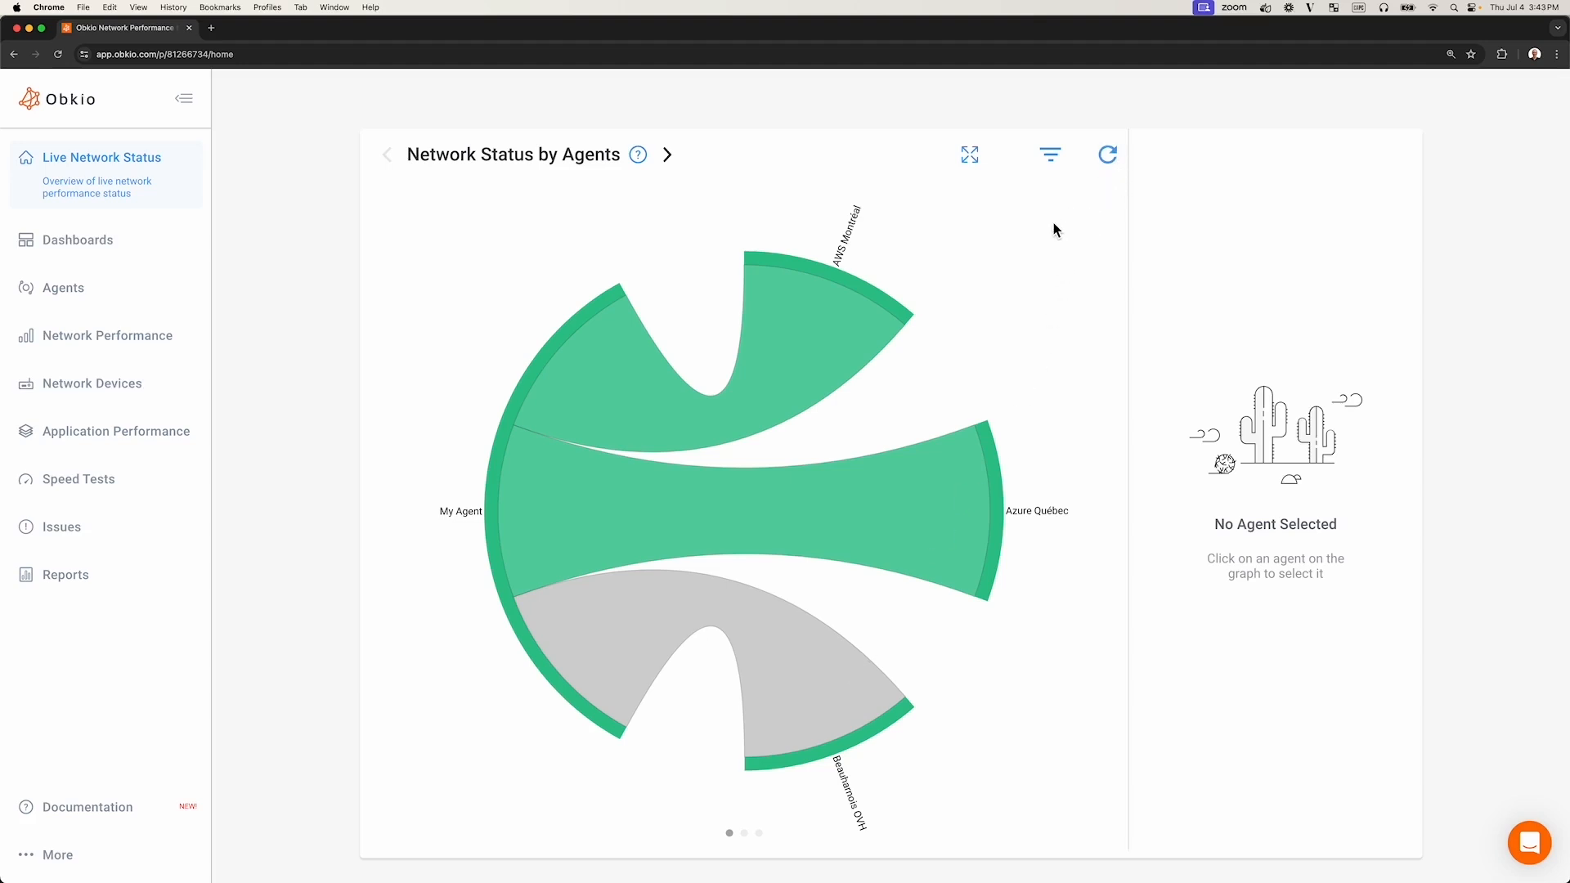
{"action": "left_click", "coordinate": [1108, 157]}
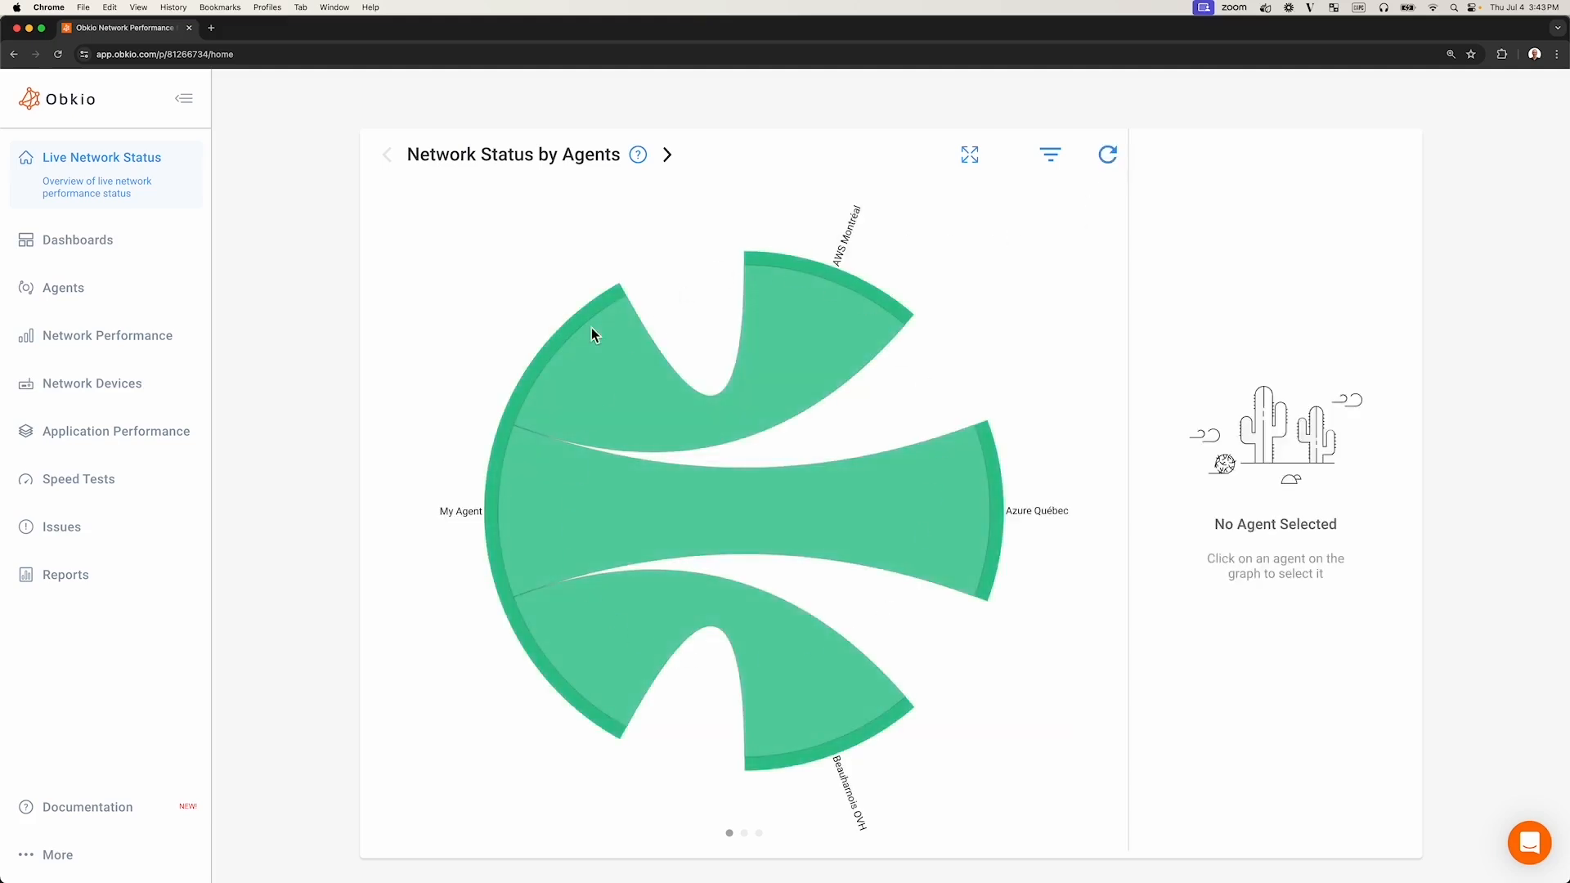
- Switch through the network status by Groups and by ISP views and back to Agents
{"action": "left_click", "coordinate": [668, 156]}
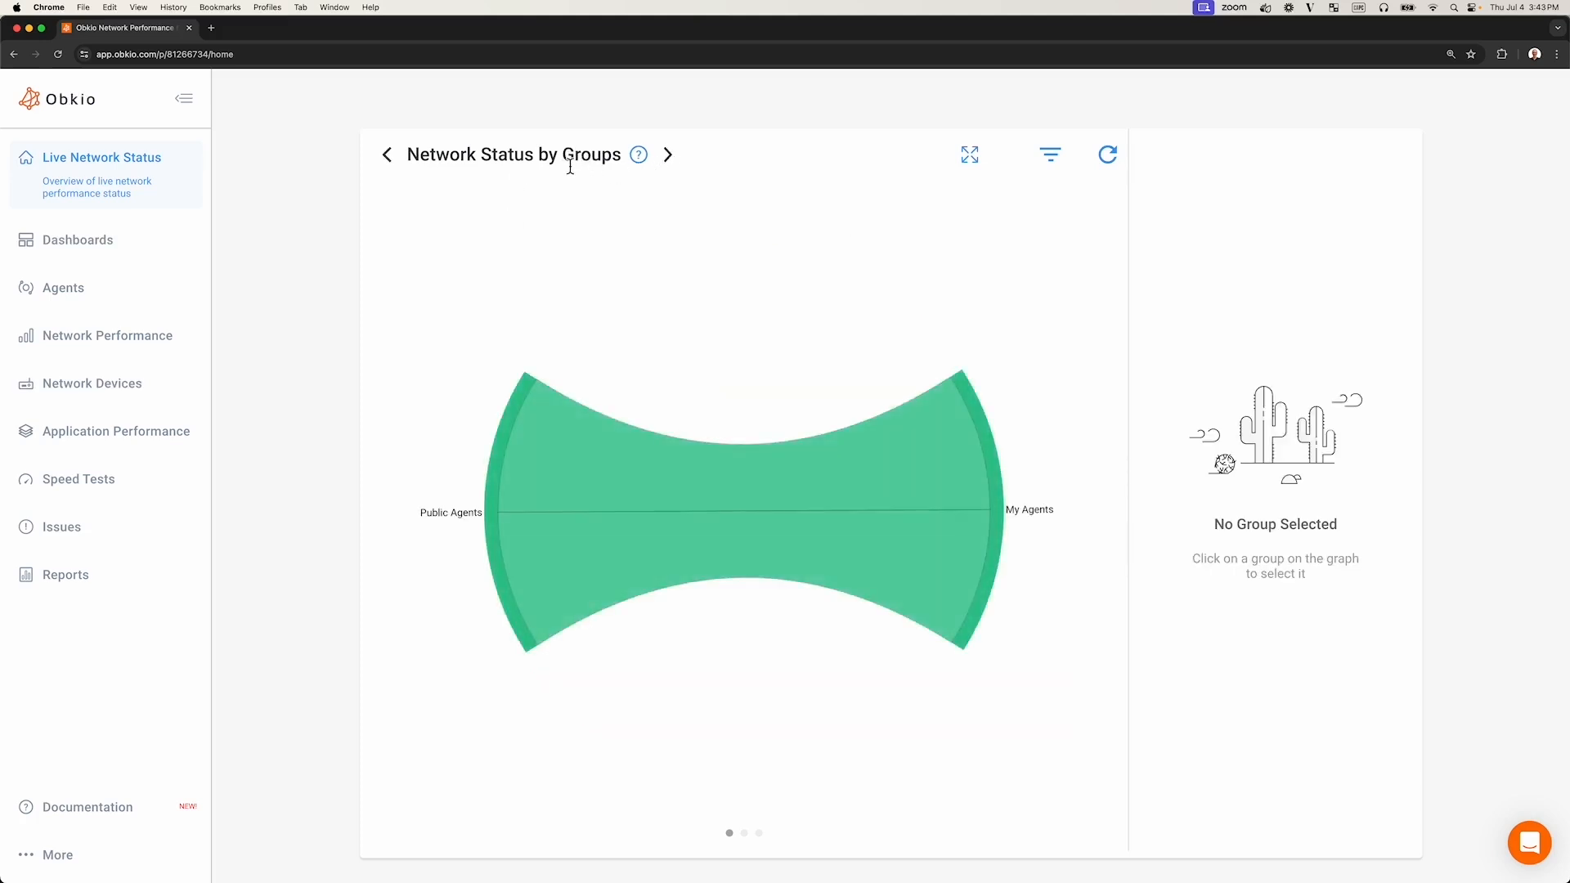
{"action": "left_click", "coordinate": [668, 156]}
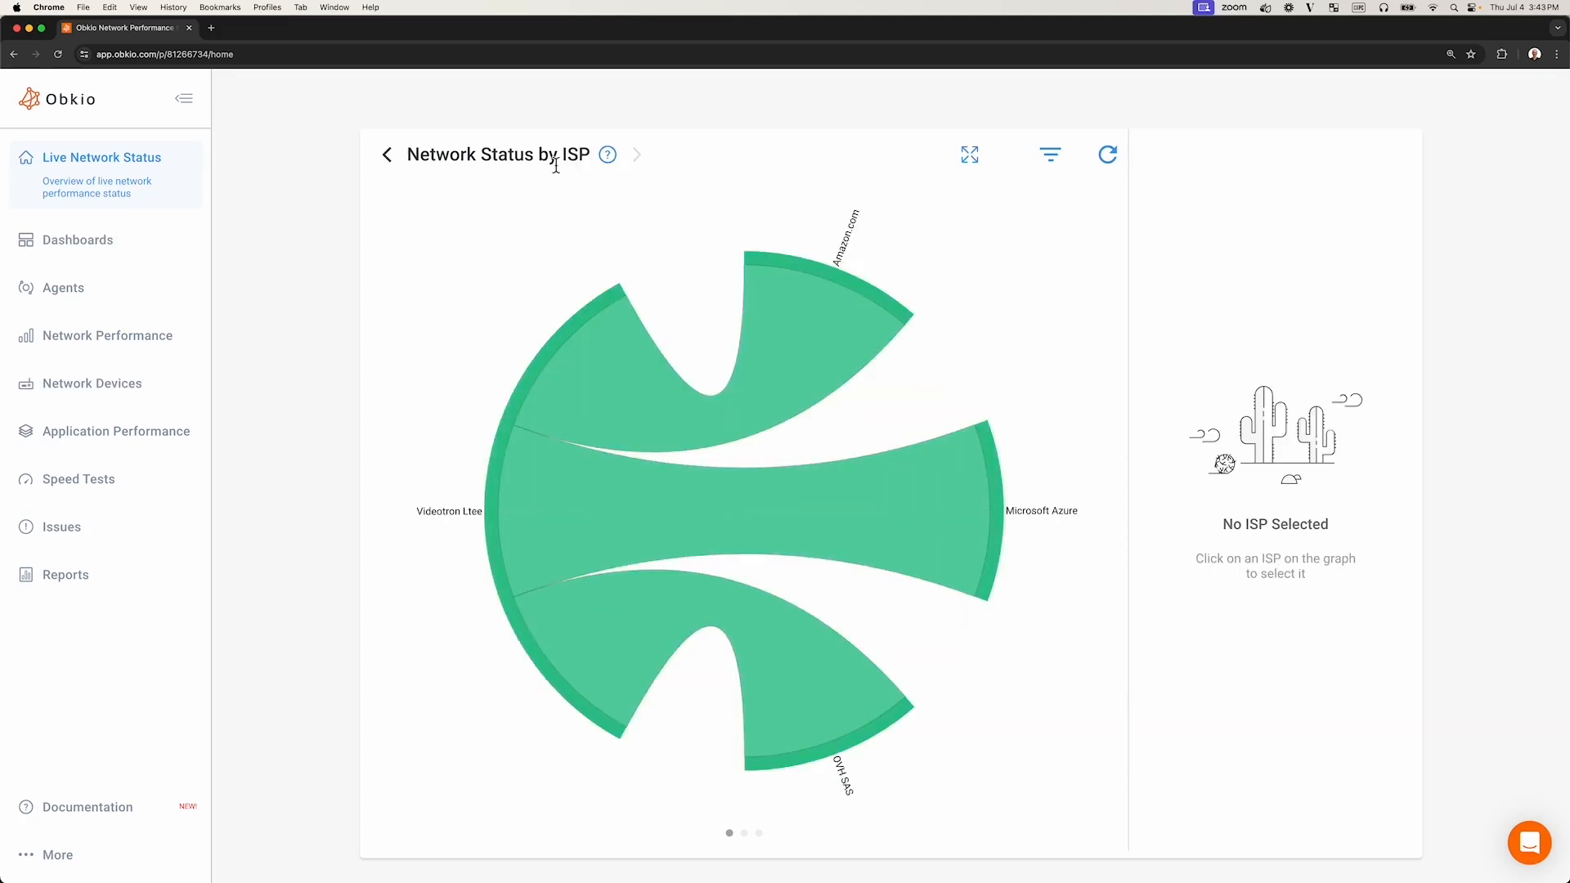
{"action": "left_click", "coordinate": [390, 163]}
{"action": "left_click", "coordinate": [389, 163]}
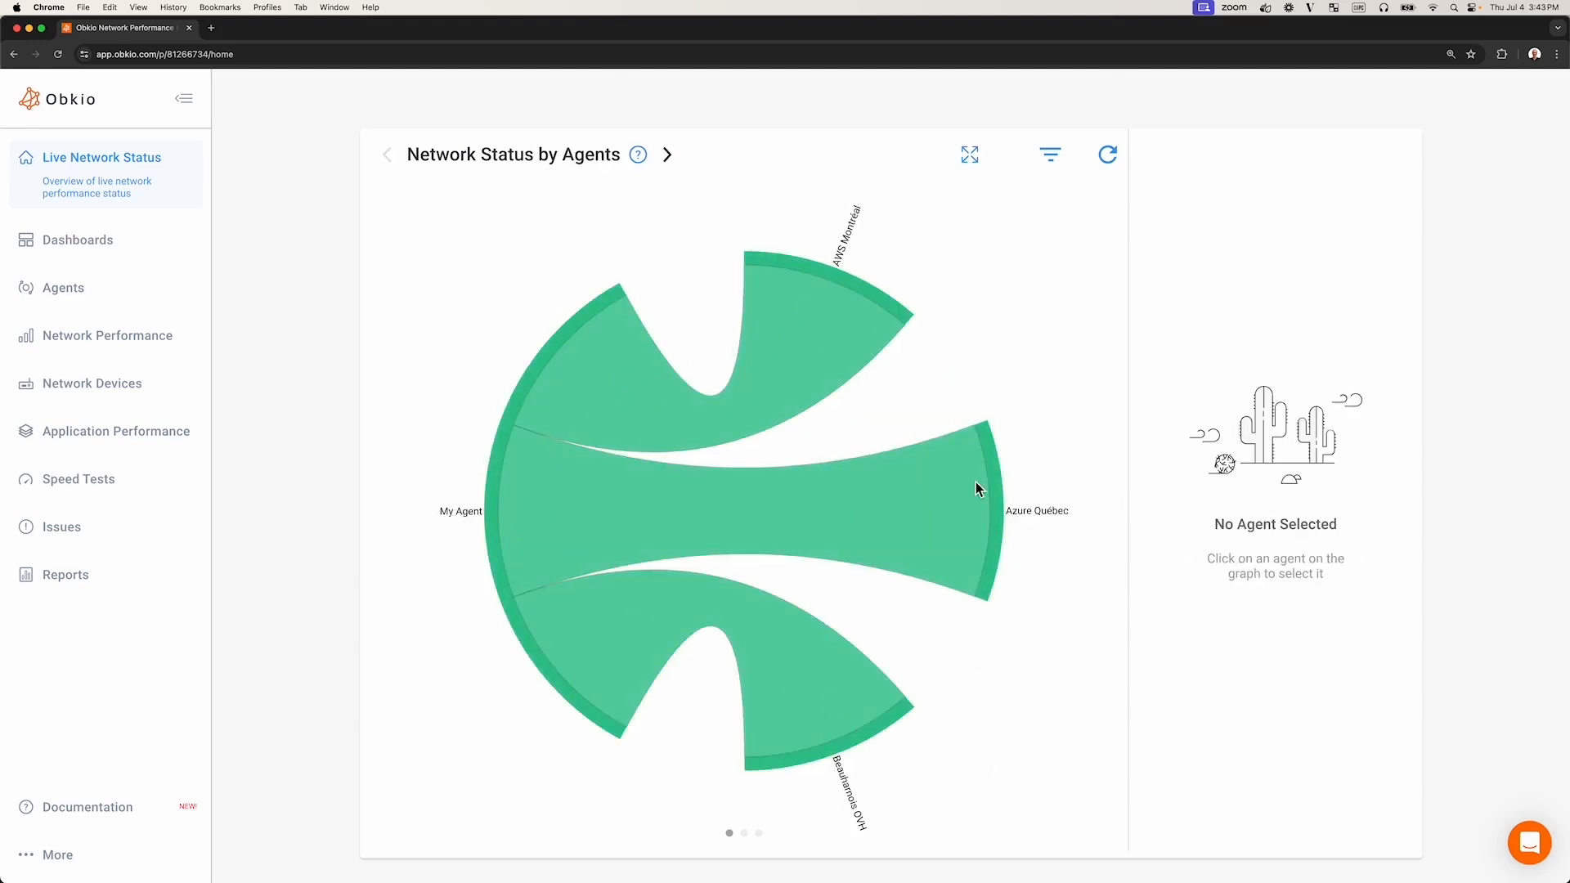
- Open the graph filters and the agent selection list, then close them without applying a filter
{"action": "left_click", "coordinate": [1059, 164]}
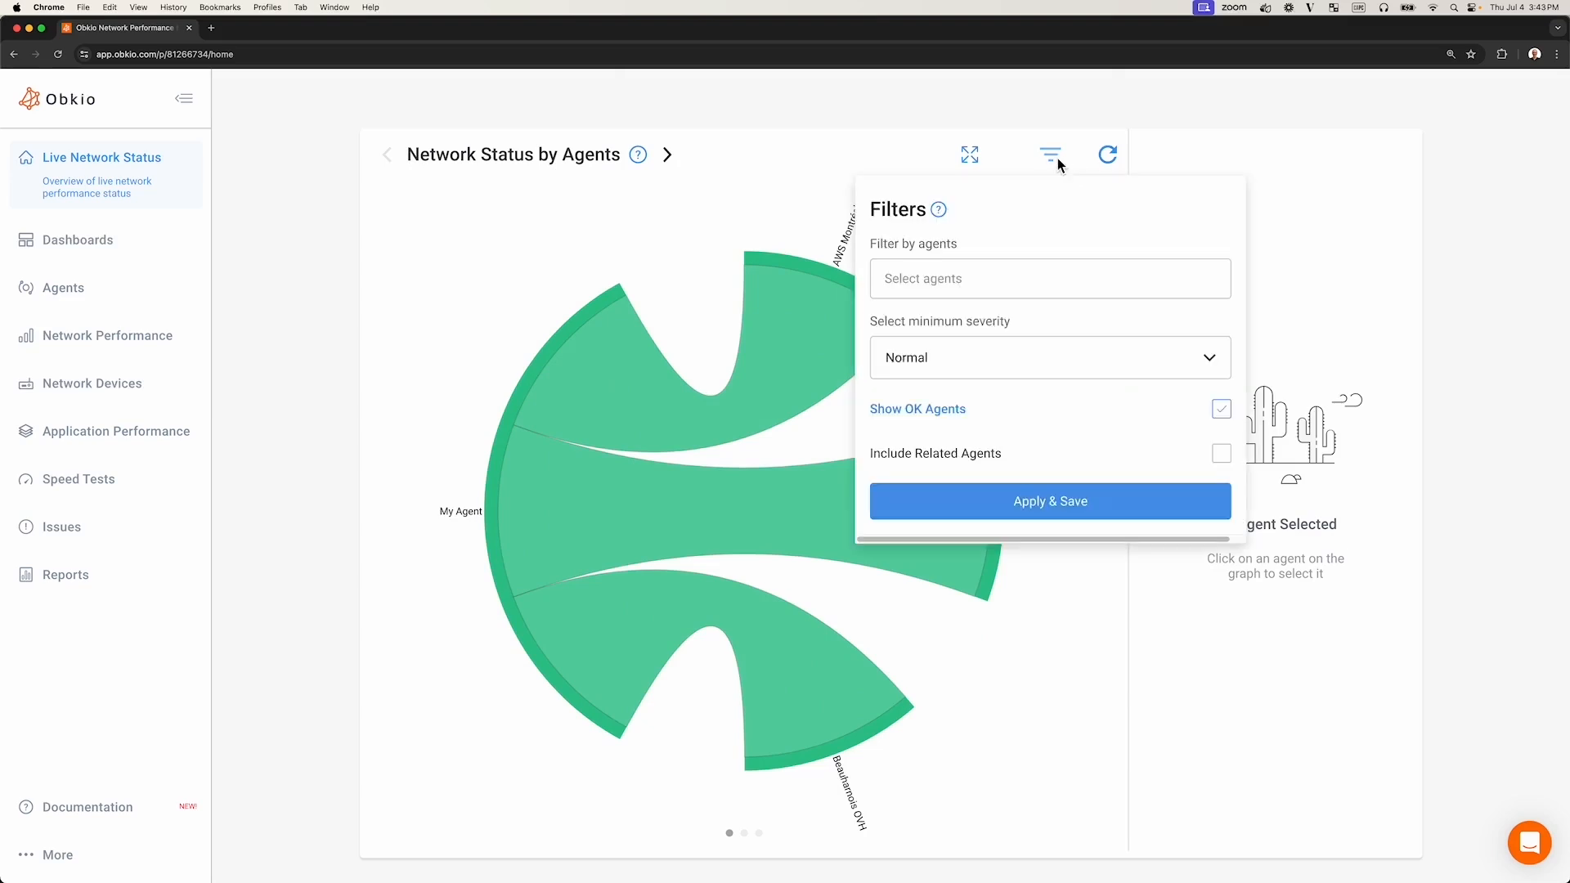
{"action": "left_click", "coordinate": [978, 283]}
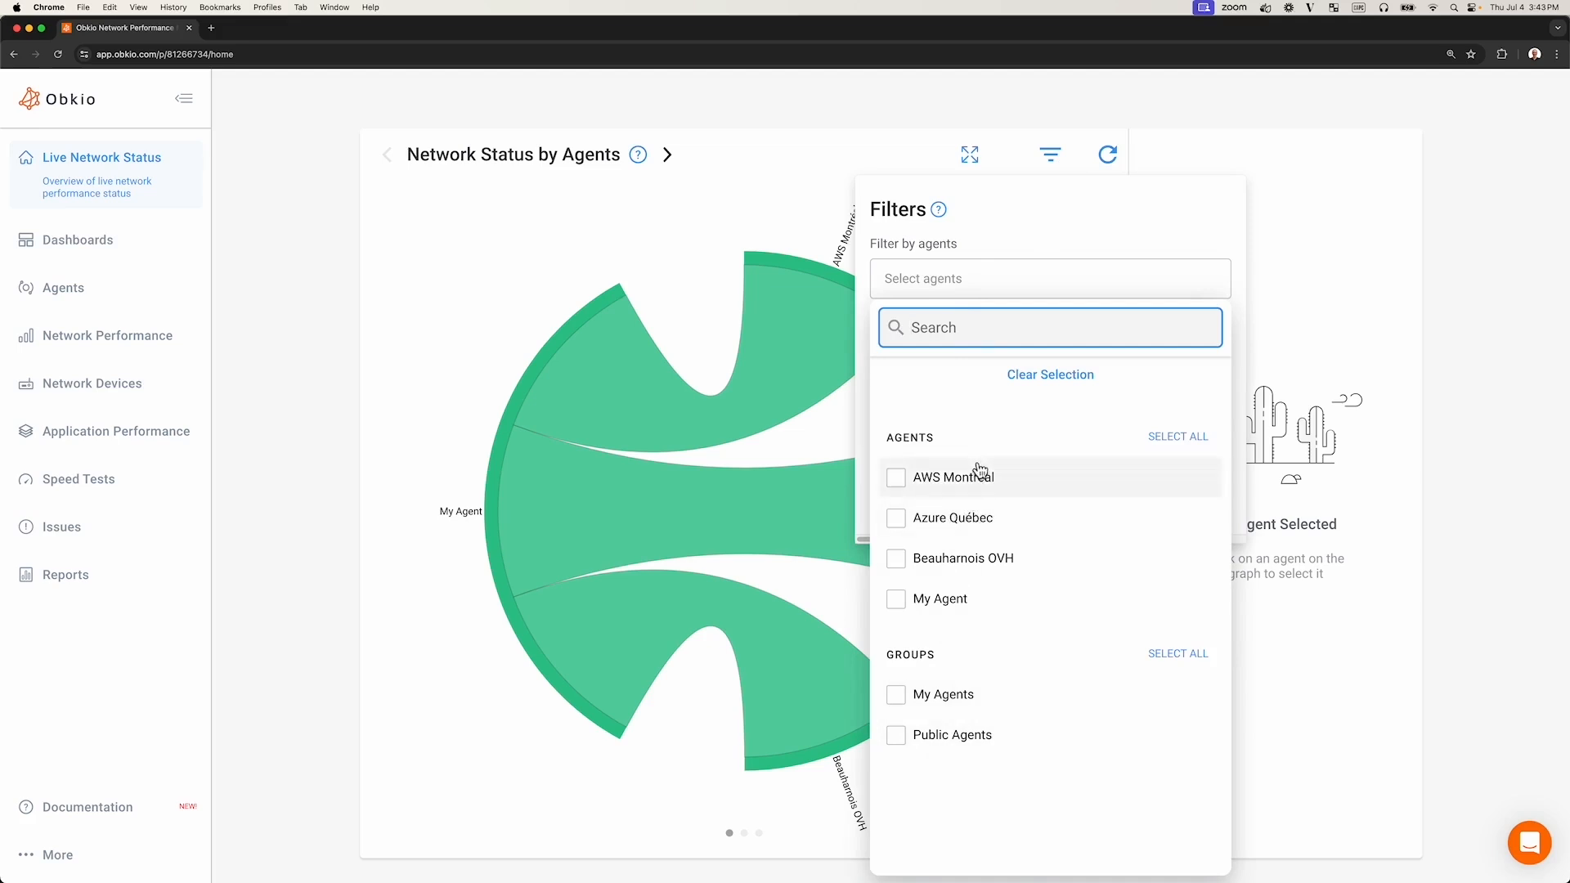
{"action": "left_click", "coordinate": [746, 216]}
{"action": "left_click", "coordinate": [544, 236]}
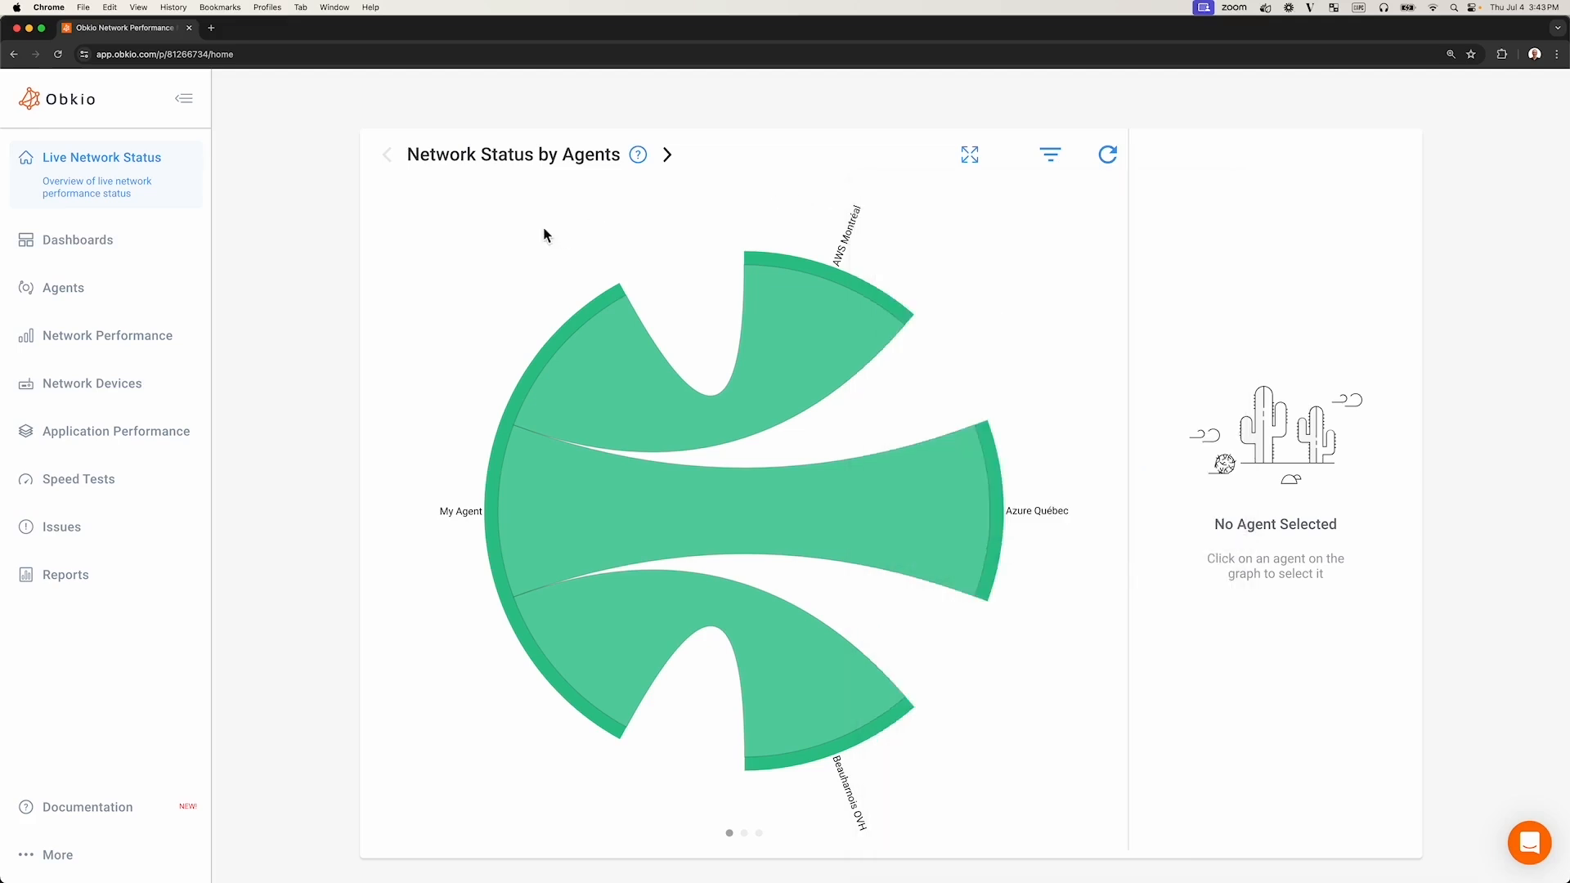